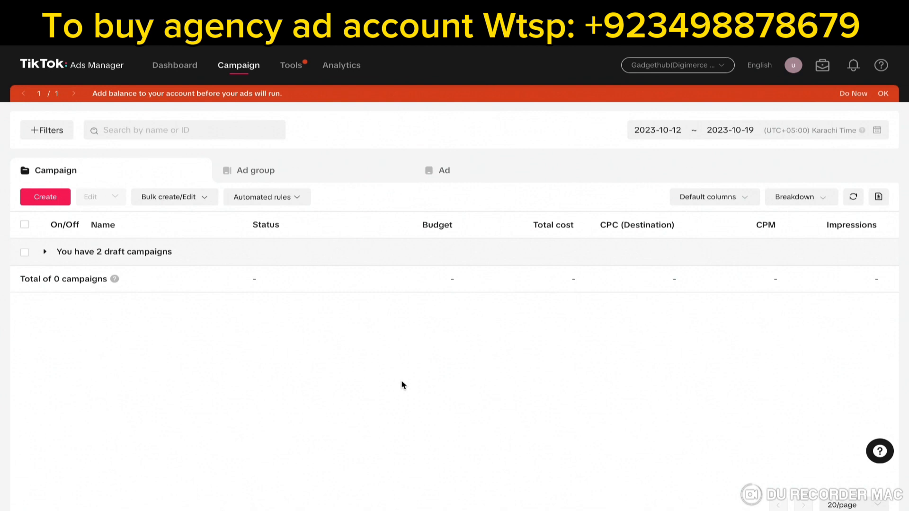
# View the ad account's dashboard overview and return to the campaign list
pyautogui.click(182, 81)
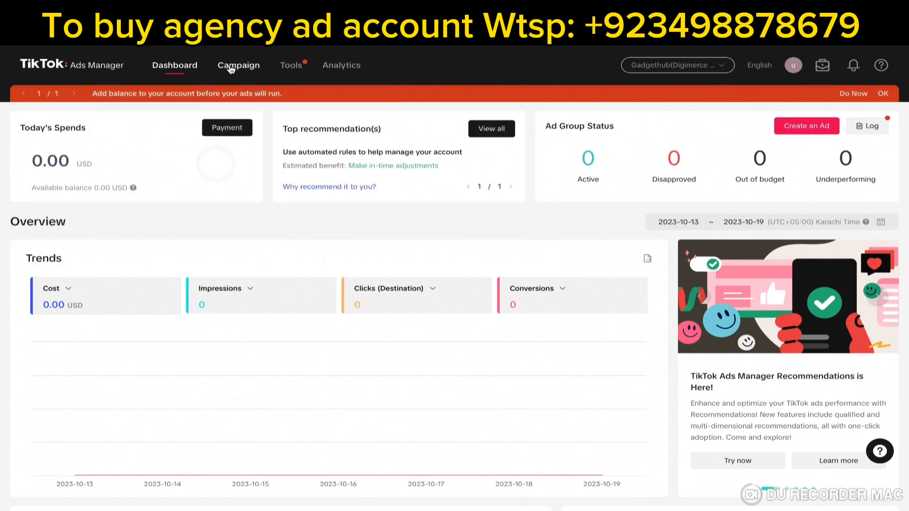
pyautogui.click(252, 71)
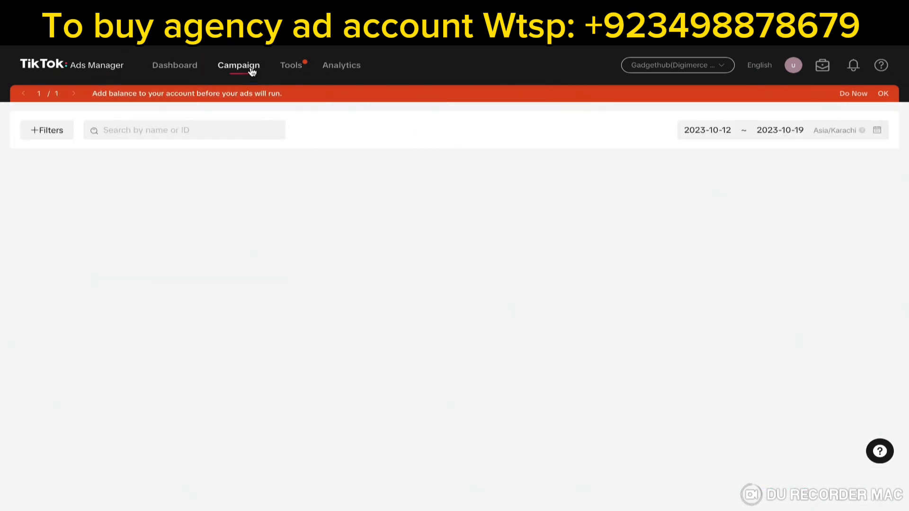
pyautogui.moveTo(297, 76)
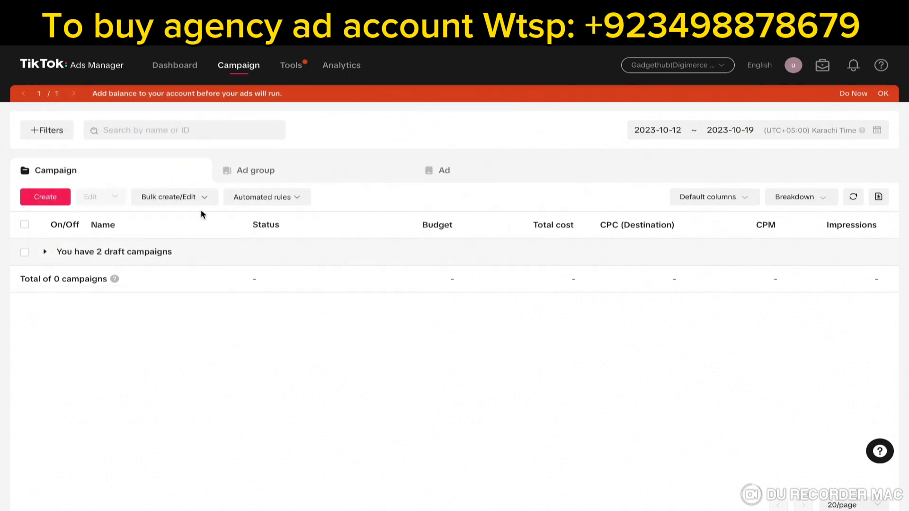
# Create a new campaign with the Website conversions objective and continue to its ad group settings
pyautogui.click(55, 202)
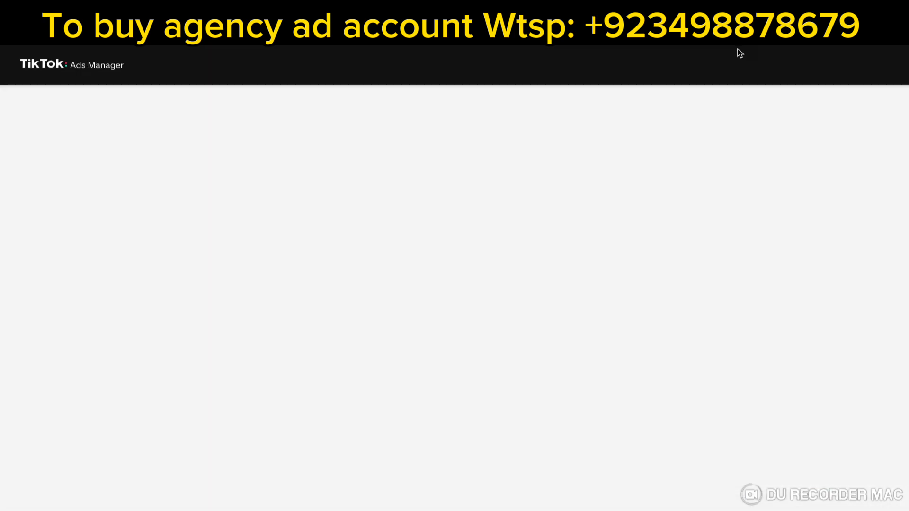
pyautogui.scroll(-1, 555, 162)
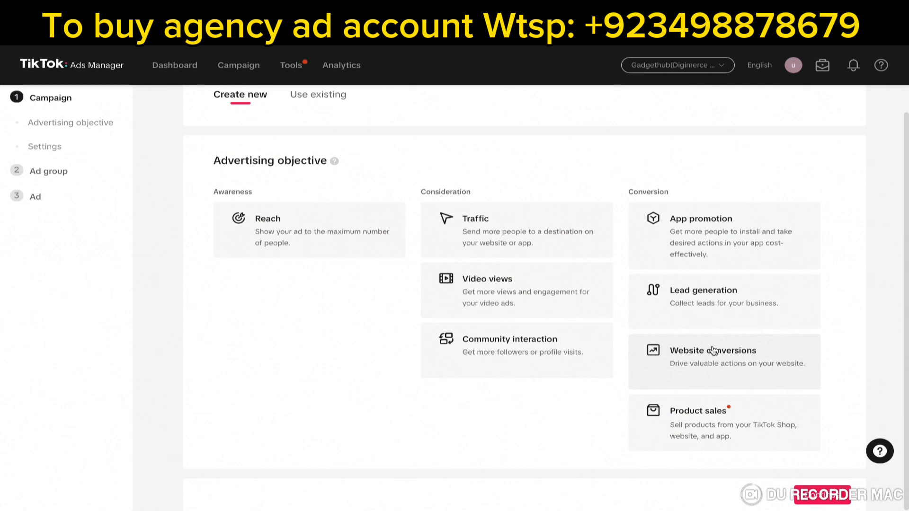
pyautogui.click(722, 348)
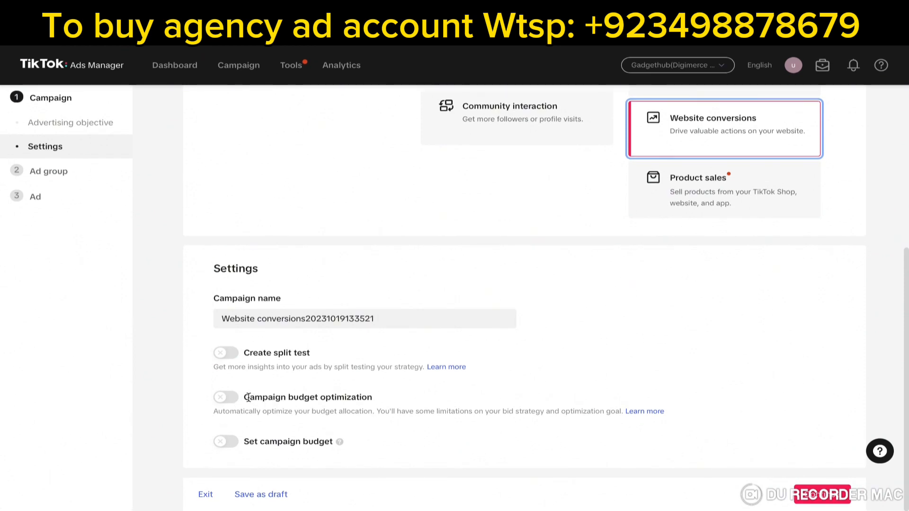
pyautogui.moveTo(248, 397); pyautogui.dragTo(321, 397)
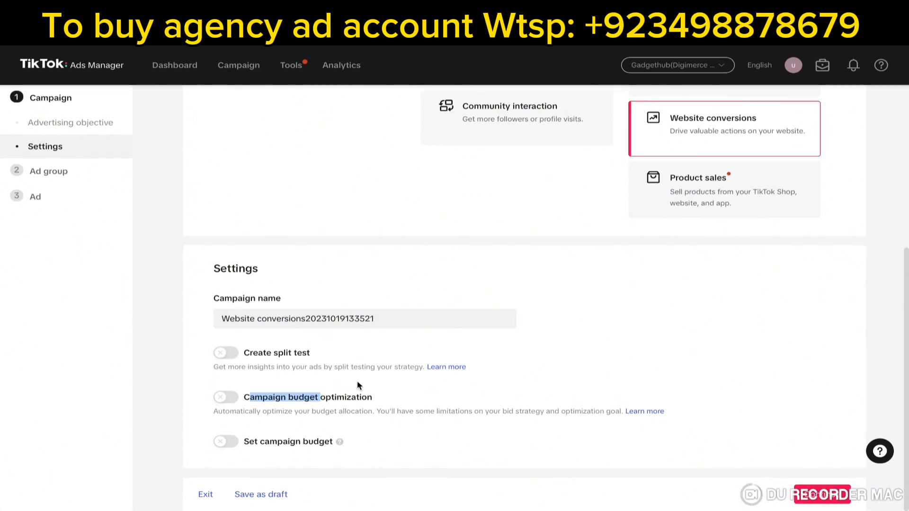
pyautogui.click(418, 399)
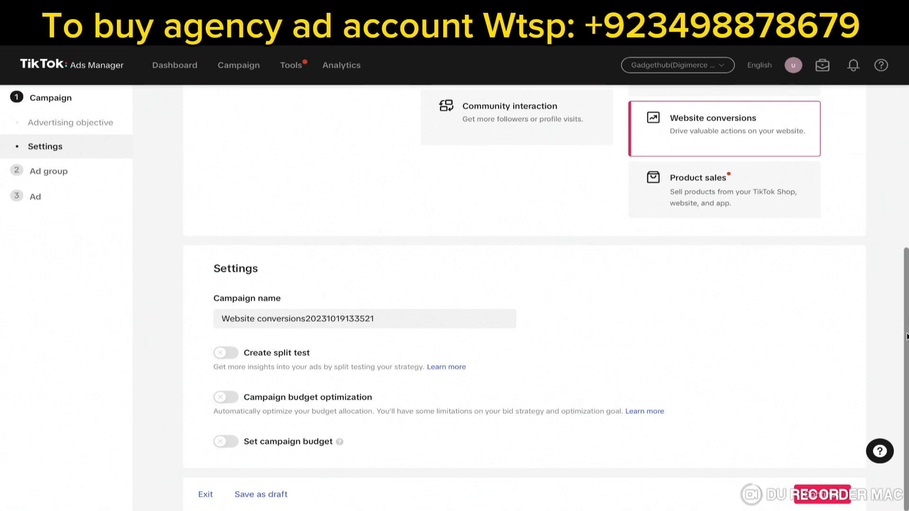
pyautogui.click(251, 494)
pyautogui.click(835, 494)
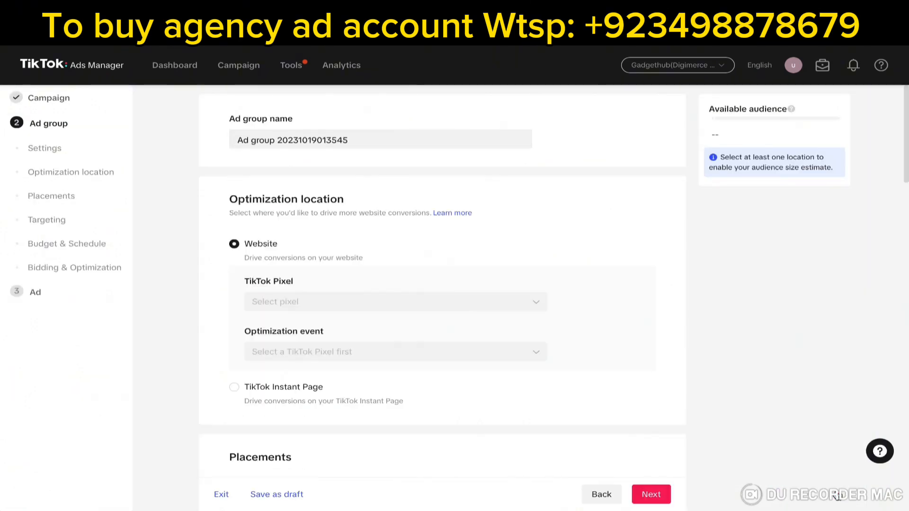
# Review the ad group's optimization location settings and check which TikTok pixels are available
pyautogui.scroll(-2, 466, 261)
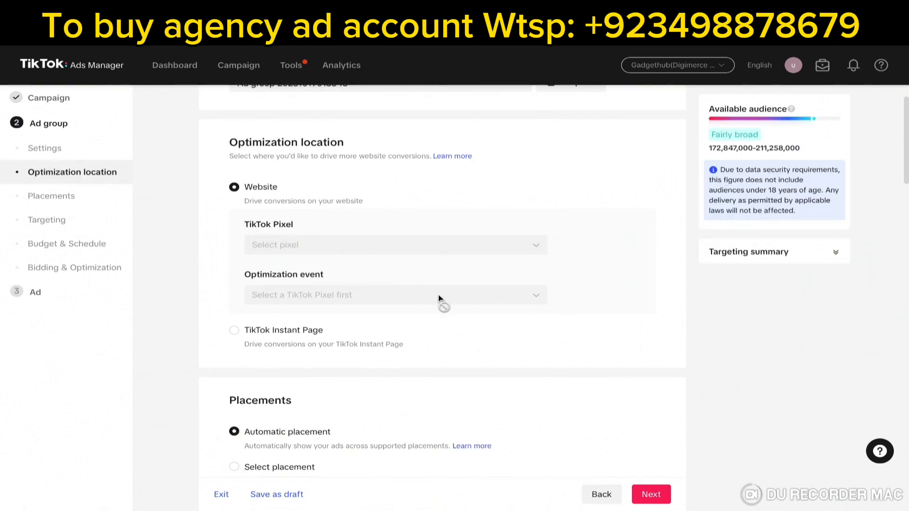
pyautogui.scroll(-4, 455, 313)
pyautogui.scroll(5, 455, 312)
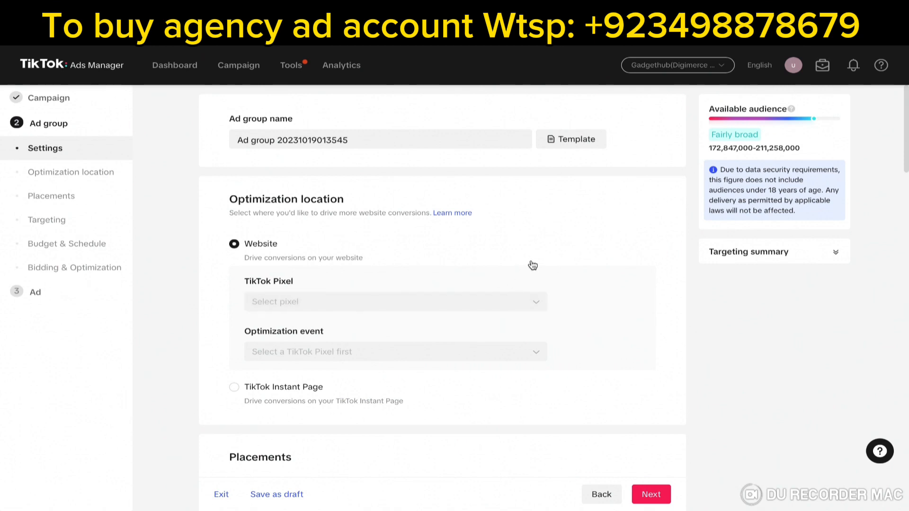
pyautogui.click(333, 307)
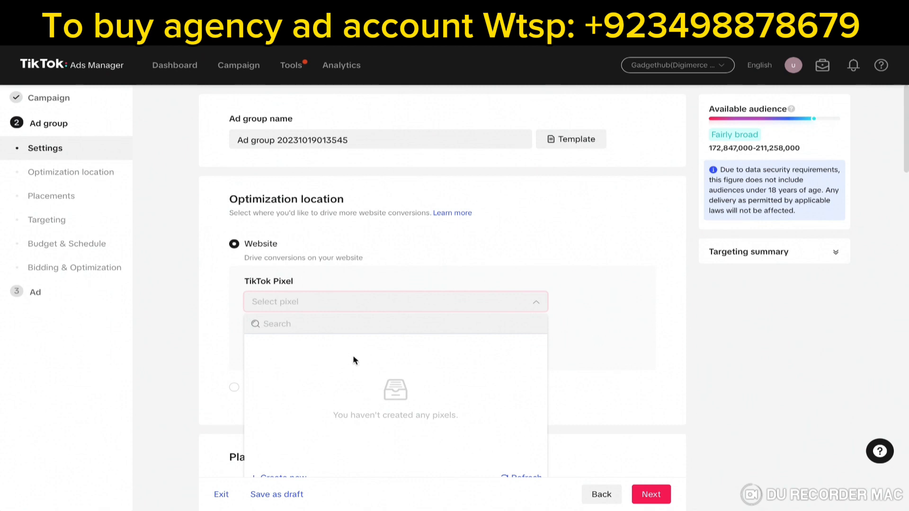
pyautogui.click(629, 294)
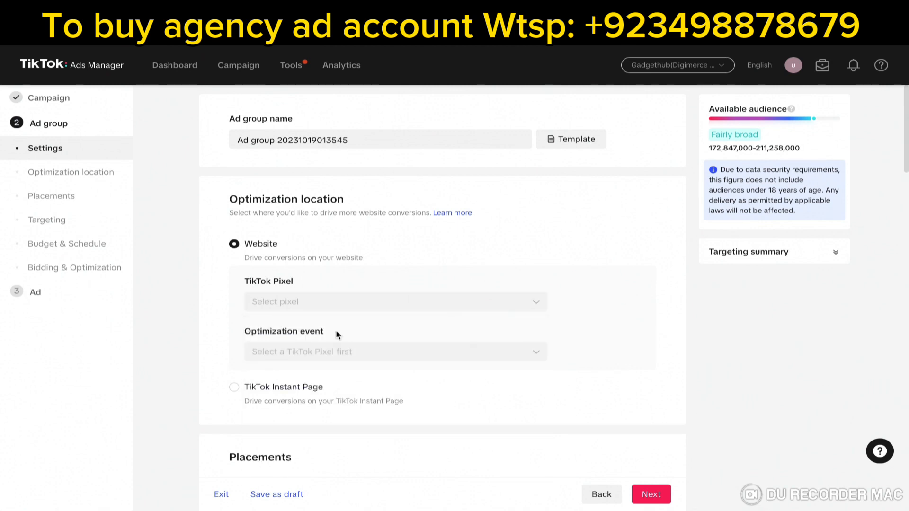
# Switch to manually selected placements, keeping only TikTok without search results and excluding Global App Bundle and Pangle
pyautogui.scroll(-1, 336, 334)
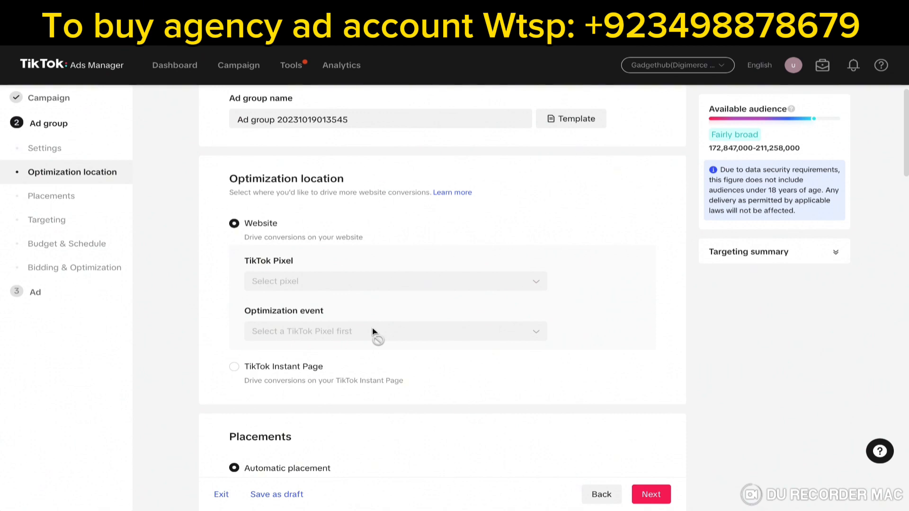
pyautogui.scroll(-2, 373, 331)
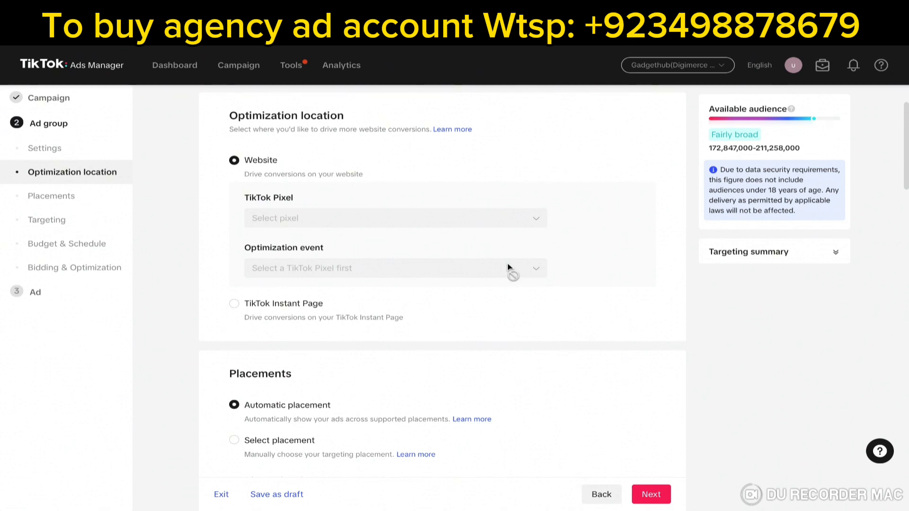
pyautogui.scroll(-5, 509, 267)
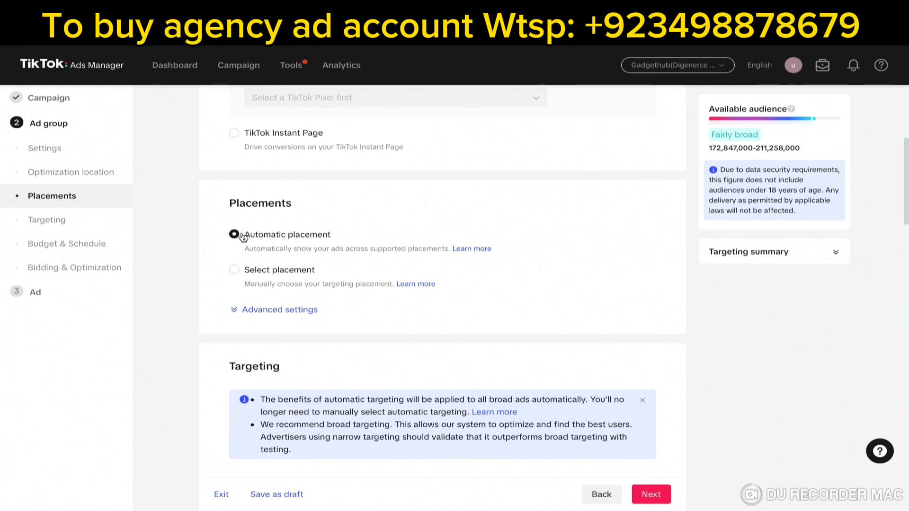
pyautogui.click(235, 270)
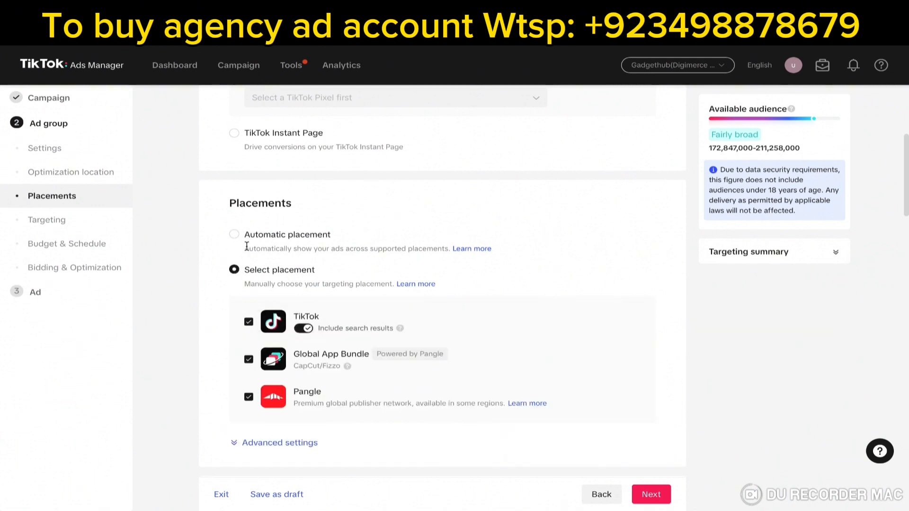
pyautogui.scroll(-2, 241, 284)
pyautogui.click(248, 301)
pyautogui.click(248, 339)
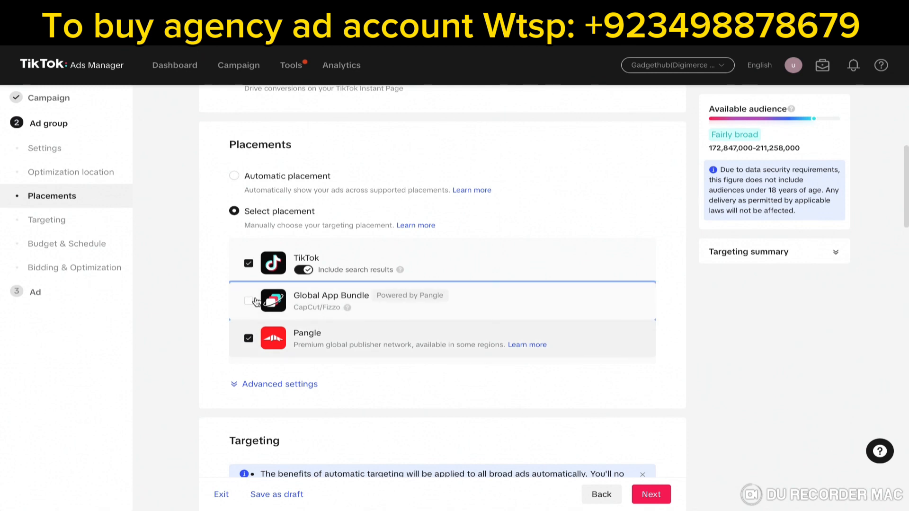
pyautogui.click(304, 271)
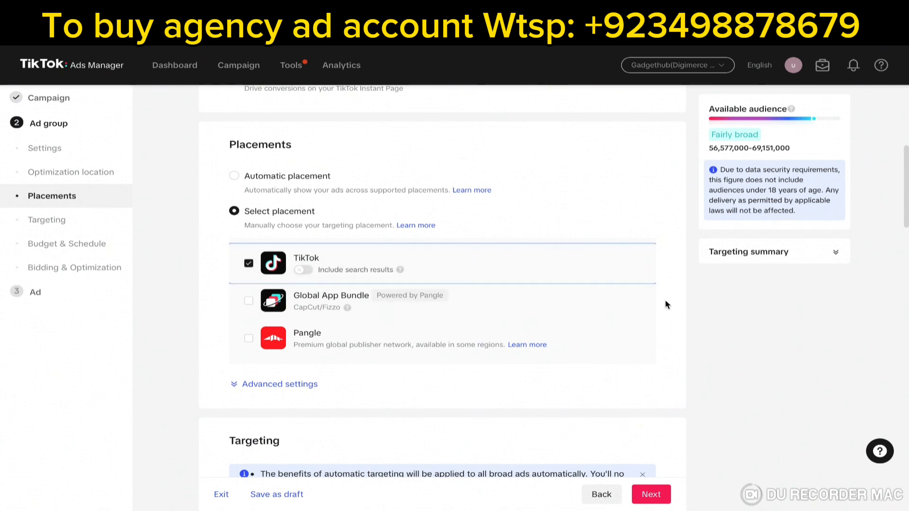
# Replace Vietnam with the country Pakistan as the ad group's target location
pyautogui.scroll(-7, 684, 306)
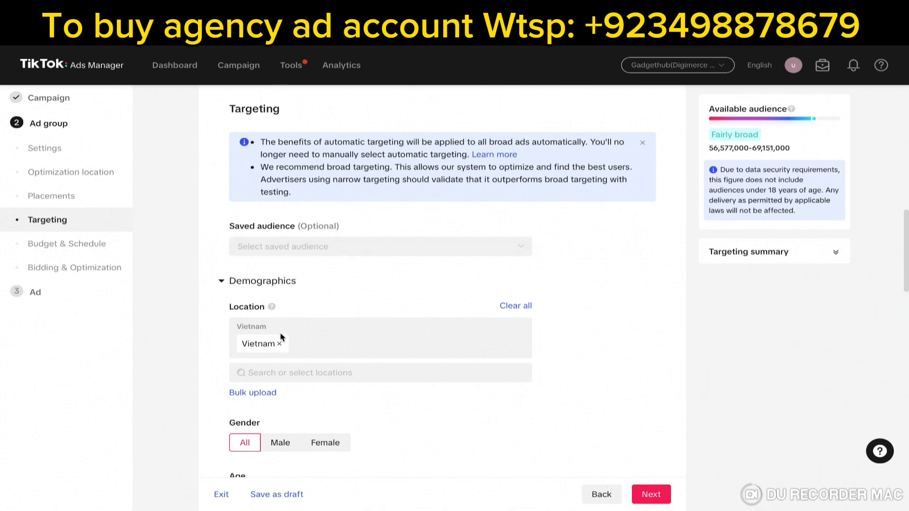
pyautogui.scroll(-1, 305, 322)
pyautogui.scroll(-1, 300, 308)
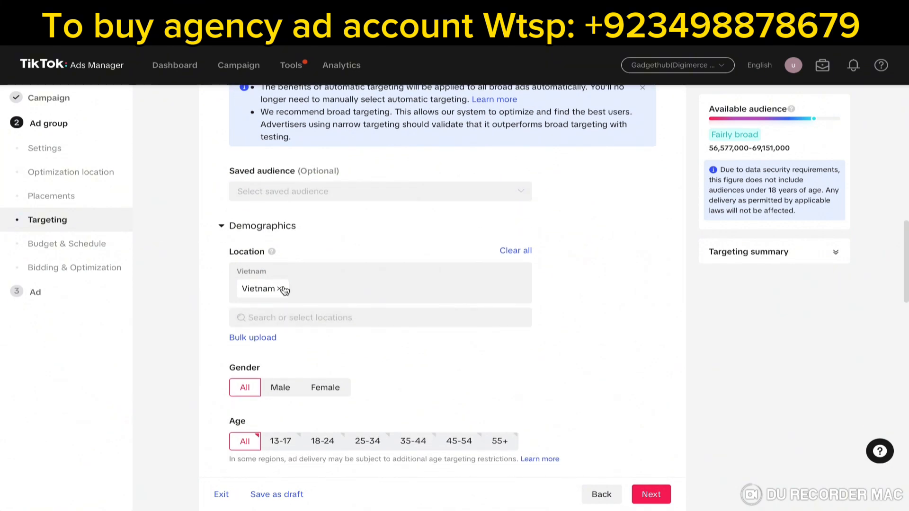
pyautogui.click(280, 290)
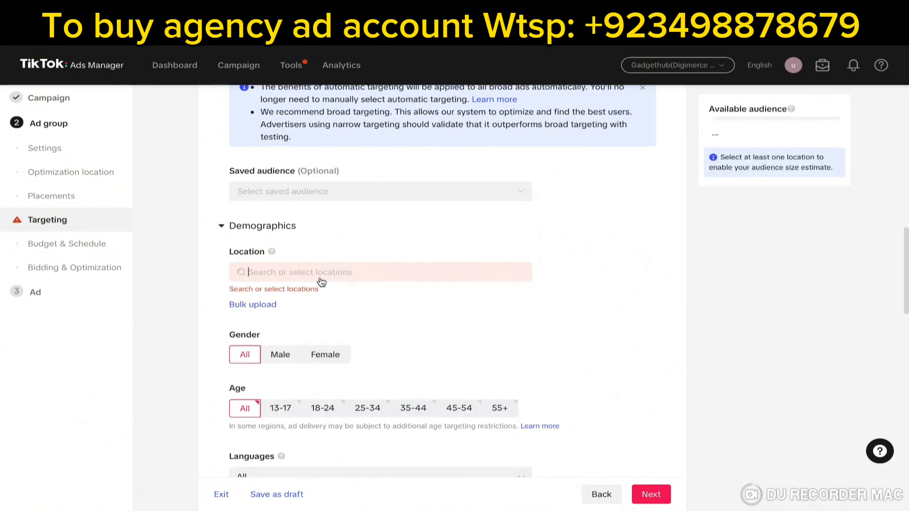
pyautogui.write('pakistan')
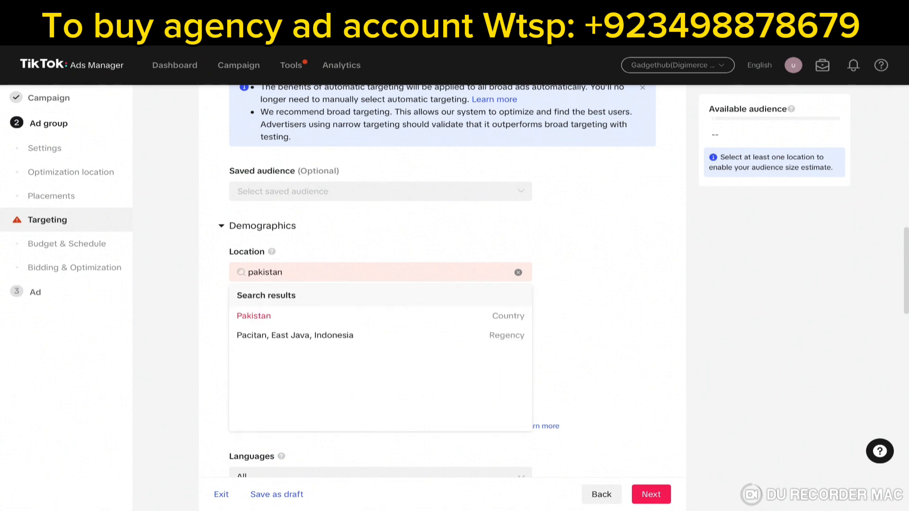
pyautogui.click(278, 316)
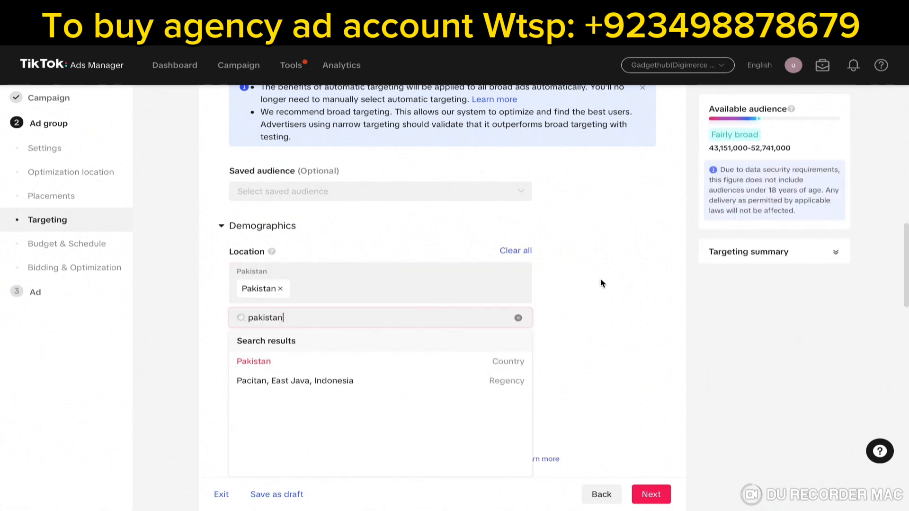
pyautogui.click(581, 263)
# Restrict the target age to the 18-24, 25-34, 35-44 and 45-54 groups
pyautogui.scroll(-5, 321, 284)
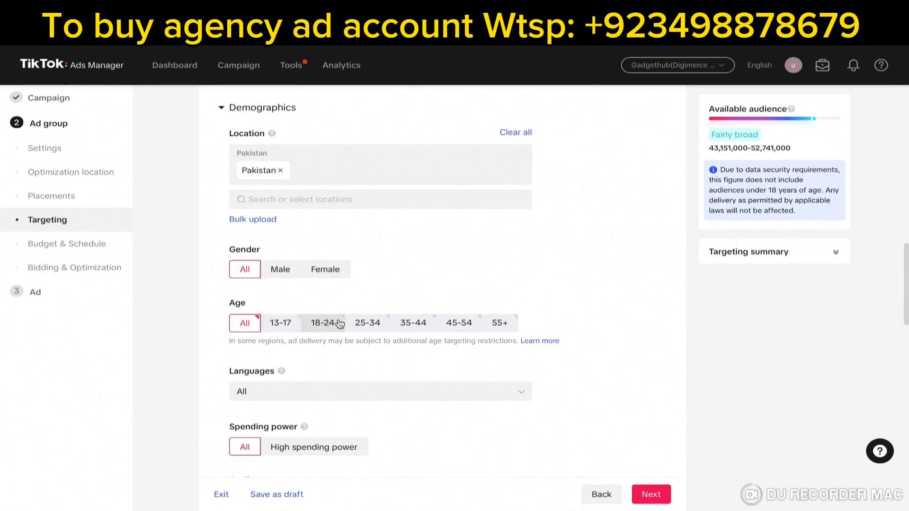
pyautogui.click(462, 328)
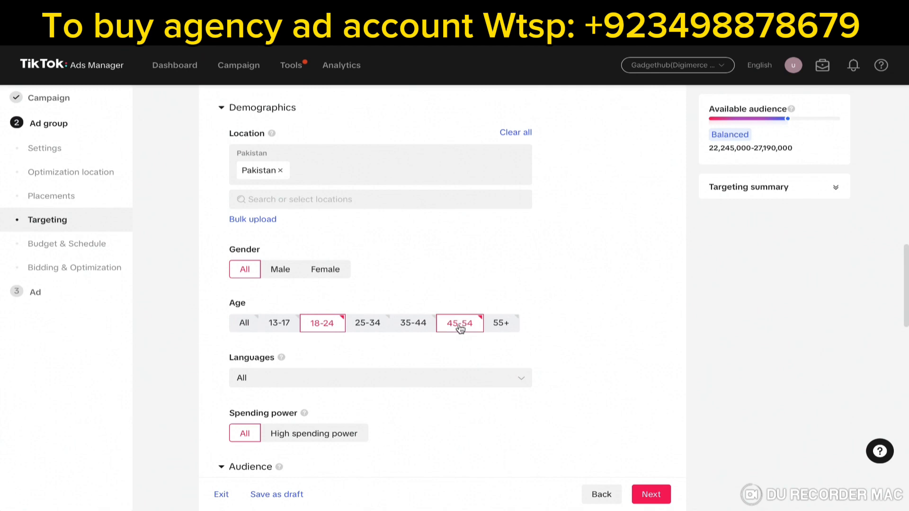
pyautogui.click(416, 325)
pyautogui.click(378, 320)
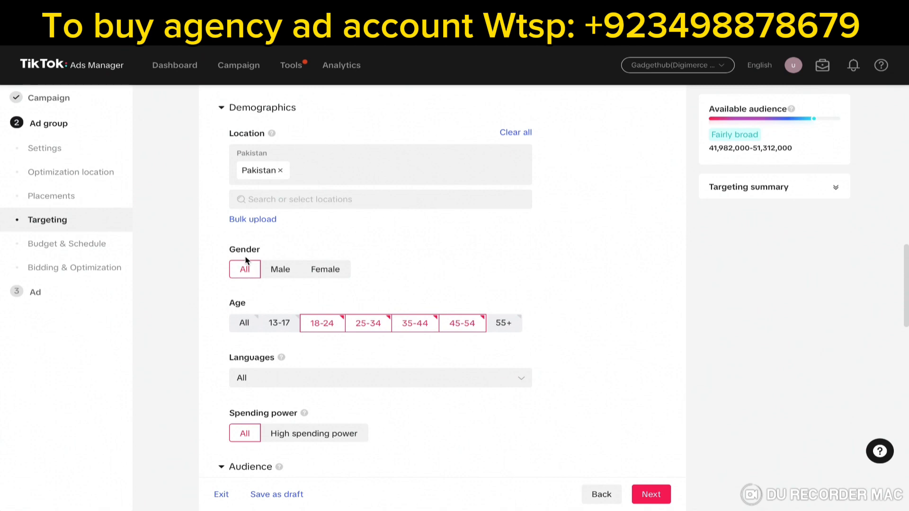
# Review the ad group's language, spending power, audience, and interests and behaviors targeting options
pyautogui.scroll(-5, 435, 238)
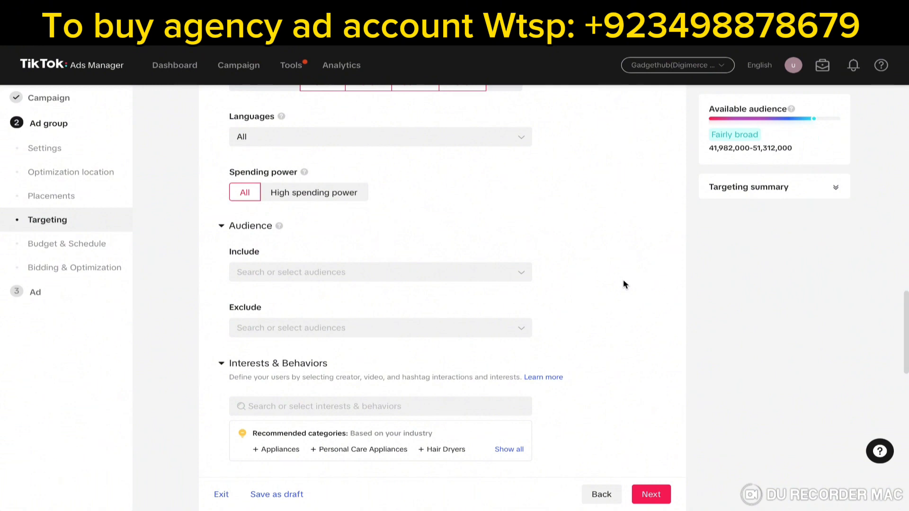
pyautogui.scroll(-2, 623, 284)
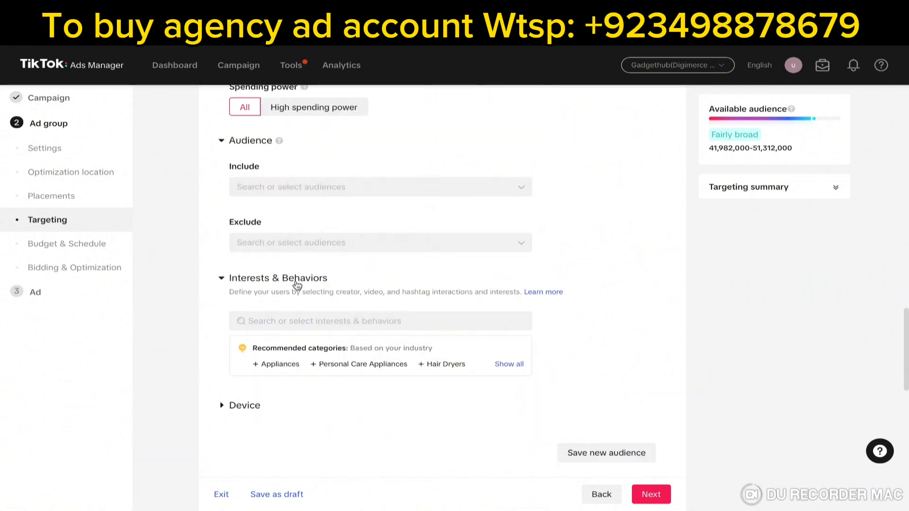
pyautogui.click(292, 324)
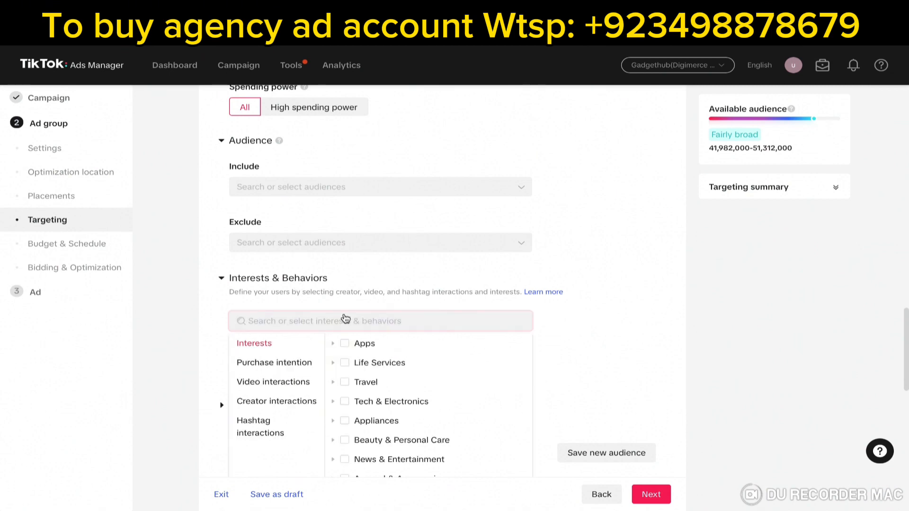
pyautogui.click(596, 318)
pyautogui.scroll(-2, 595, 316)
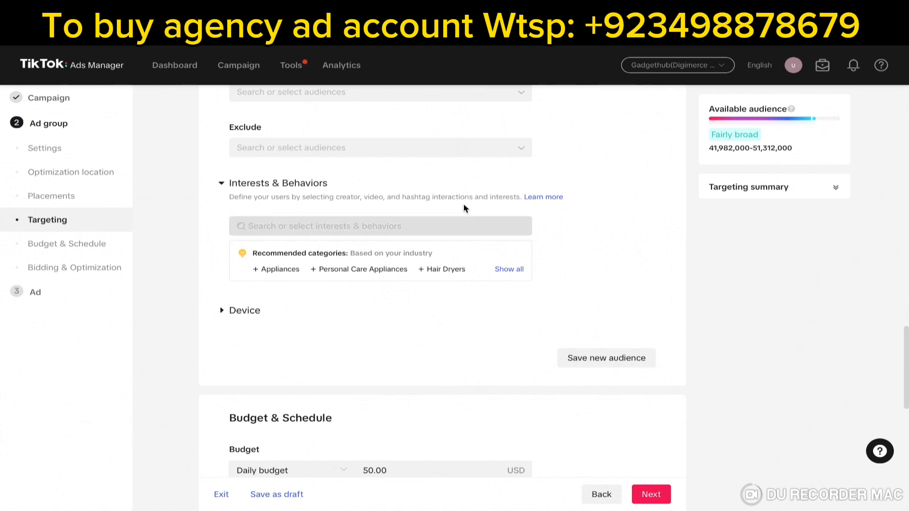
pyautogui.click(445, 233)
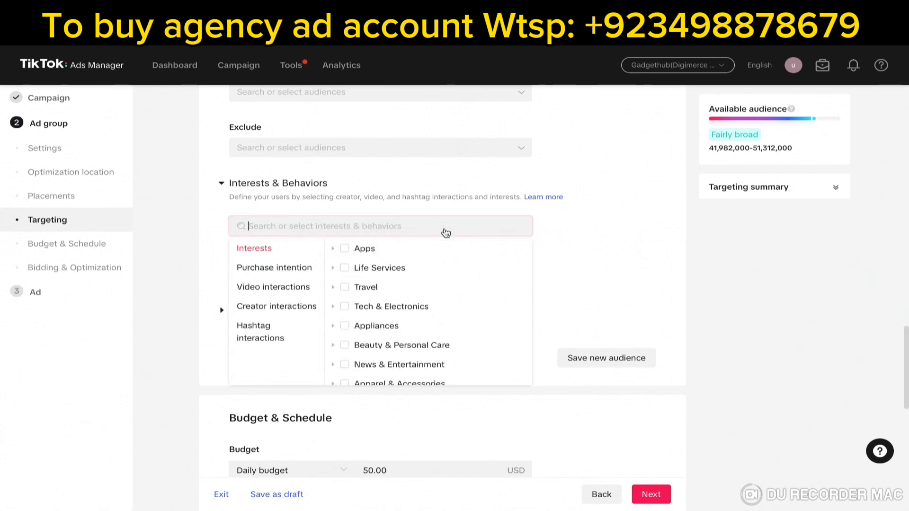
pyautogui.click(597, 228)
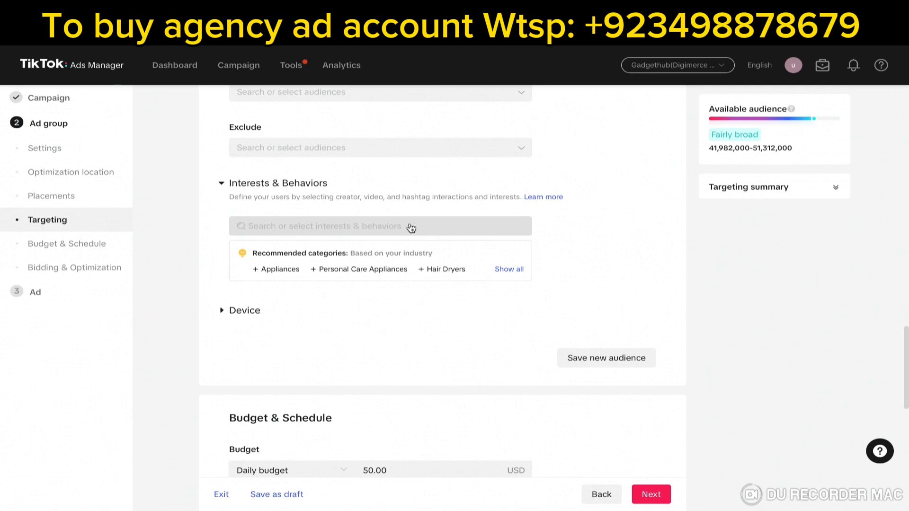
pyautogui.click(411, 227)
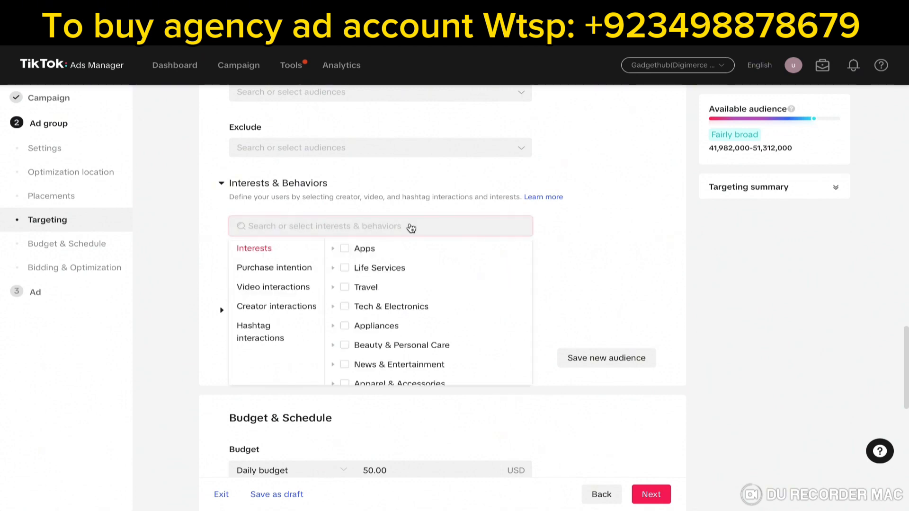
pyautogui.click(571, 230)
# Add Haircare Products and Hair Growth Products from Beauty & Personal Care > Haircare as the ad group's target interests
pyautogui.click(489, 227)
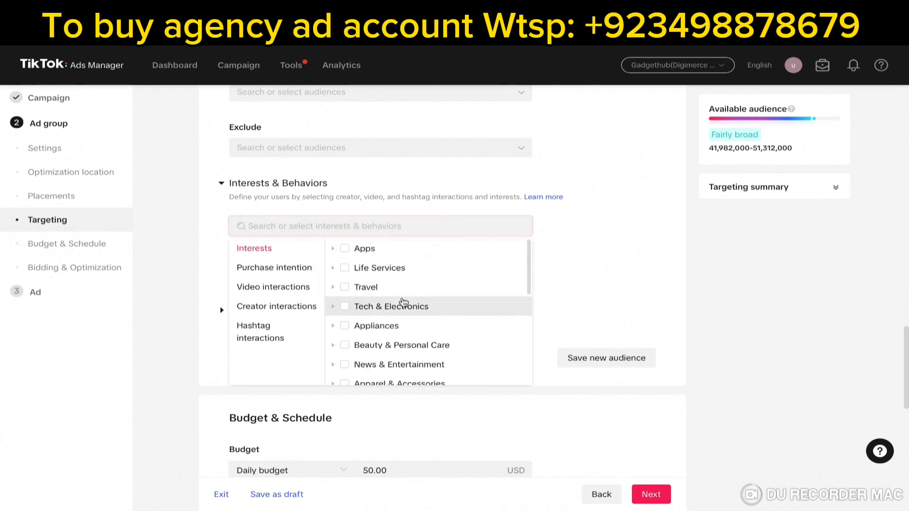
pyautogui.scroll(-1, 402, 287)
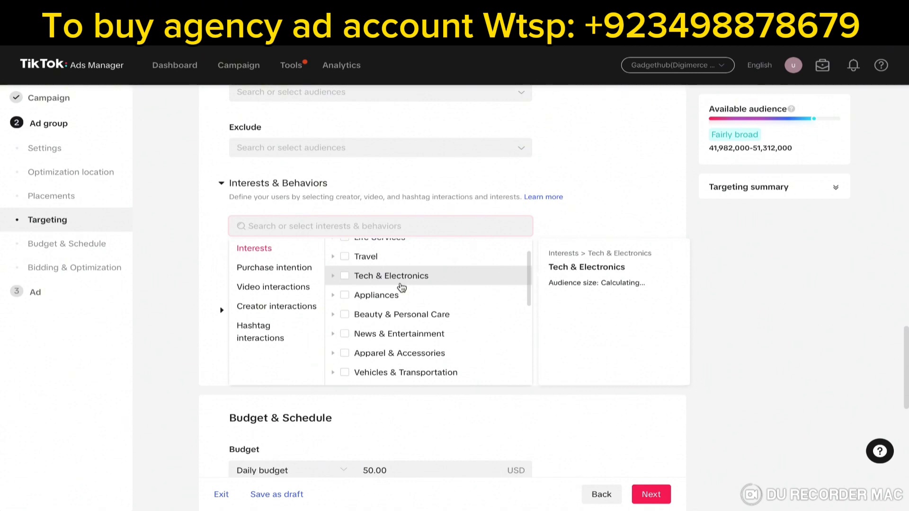
pyautogui.scroll(2, 401, 288)
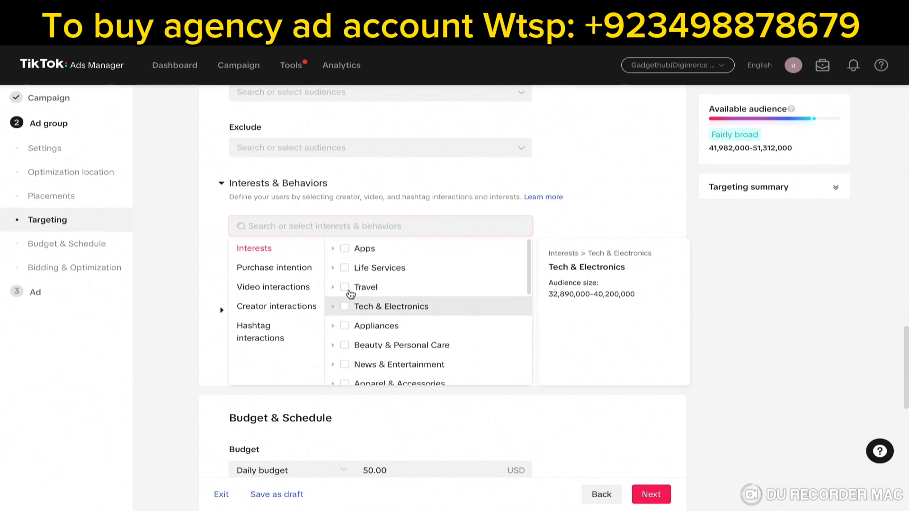
pyautogui.scroll(-5, 383, 275)
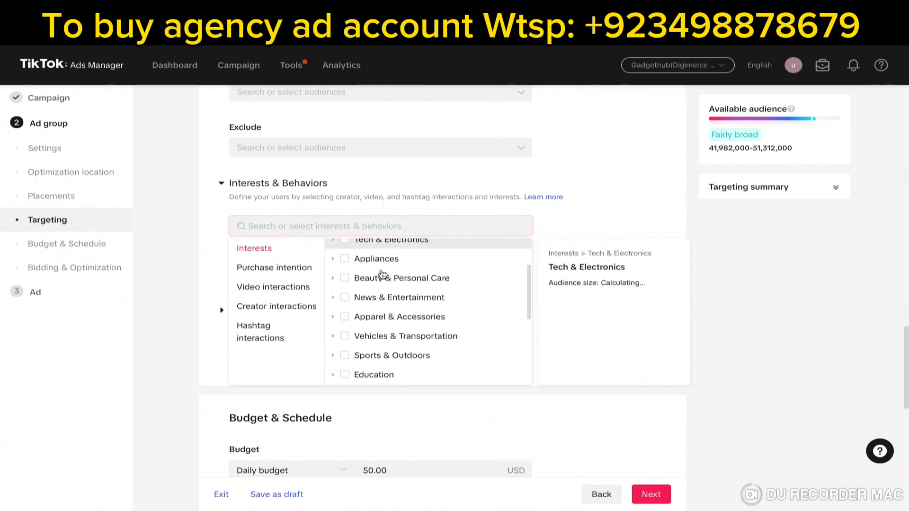
pyautogui.scroll(-7, 383, 274)
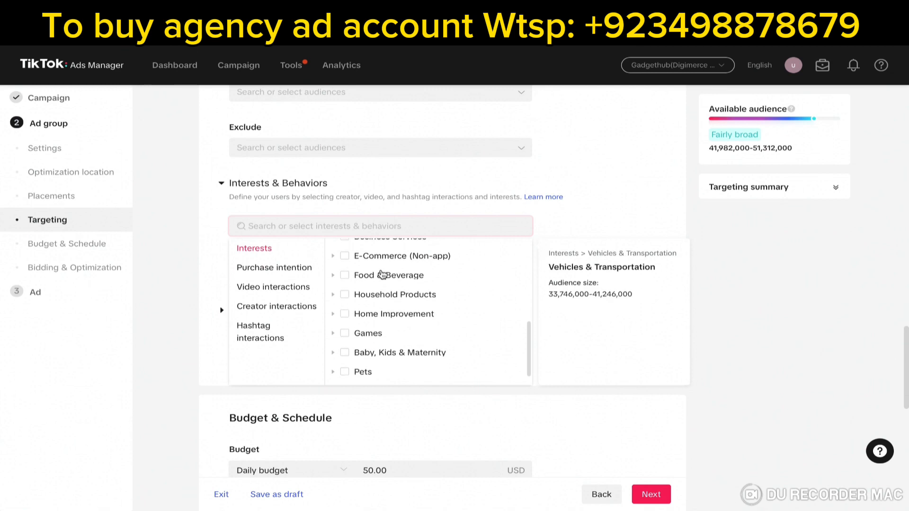
pyautogui.scroll(6, 383, 274)
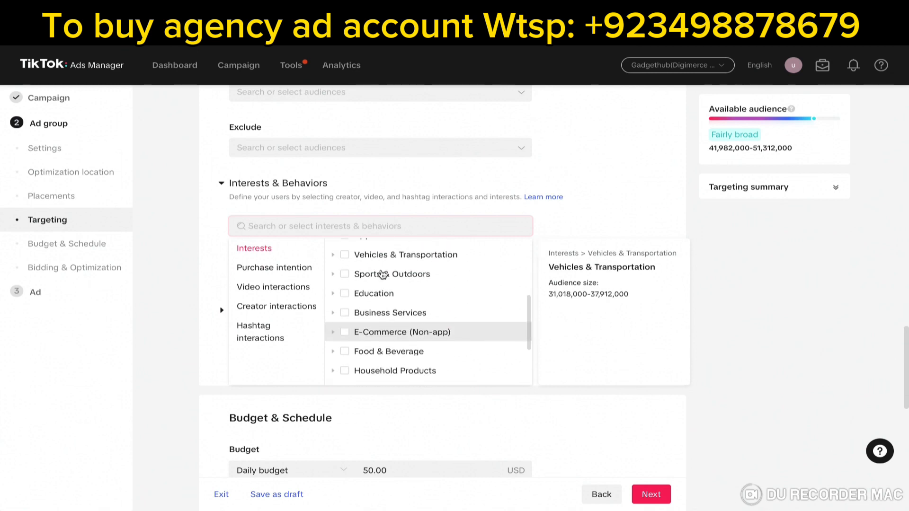
pyautogui.scroll(3, 382, 275)
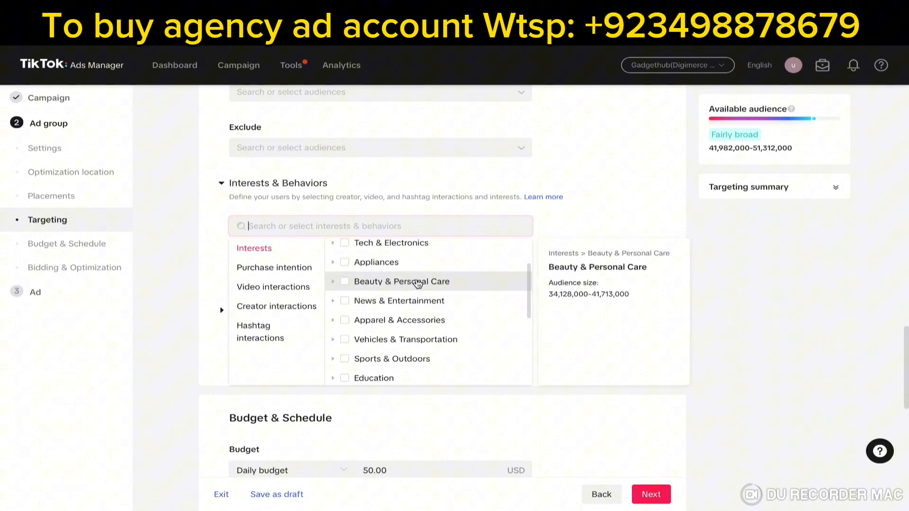
pyautogui.click(334, 283)
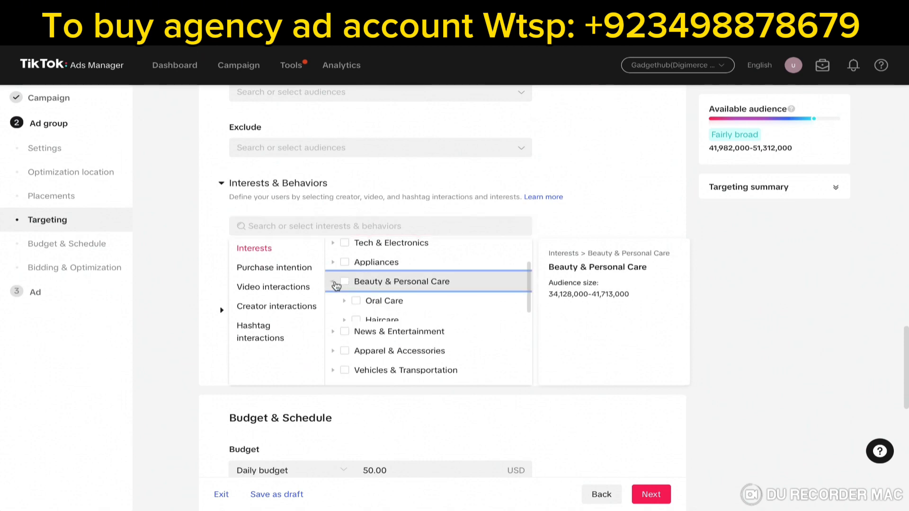
pyautogui.scroll(-1, 417, 308)
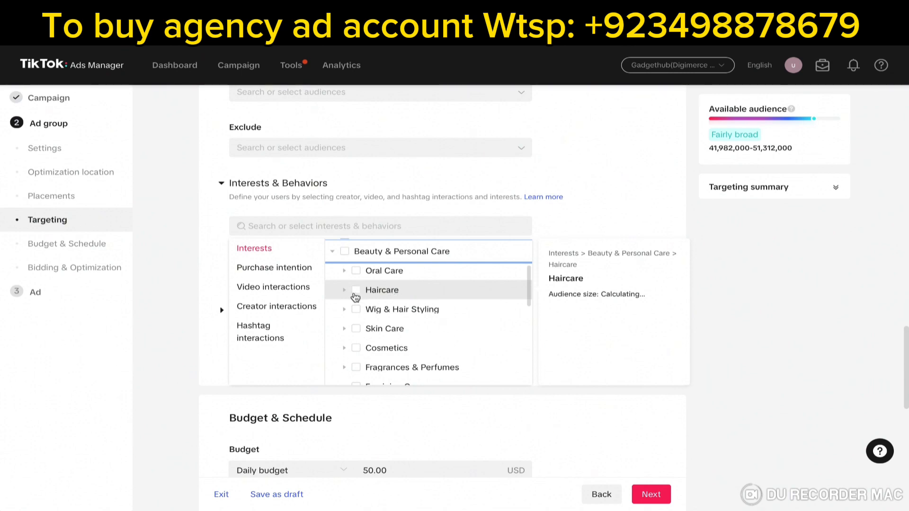
pyautogui.click(345, 290)
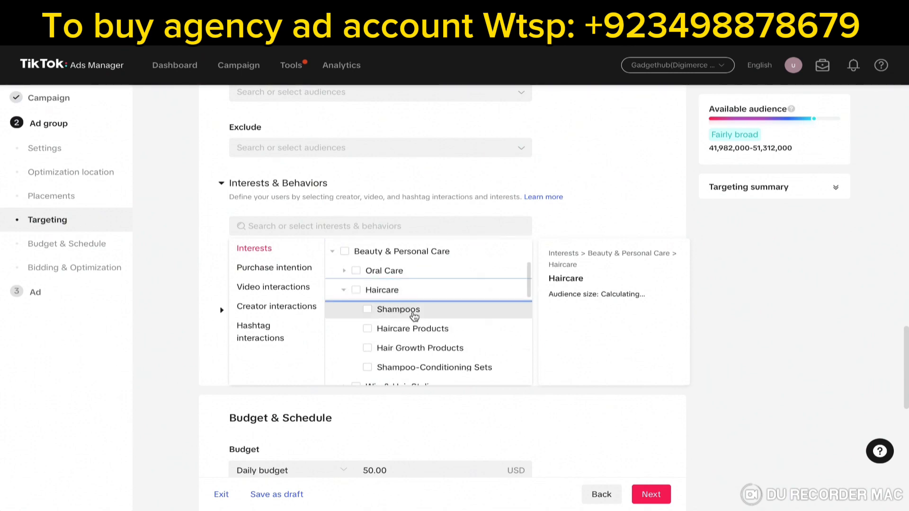
pyautogui.scroll(-1, 415, 310)
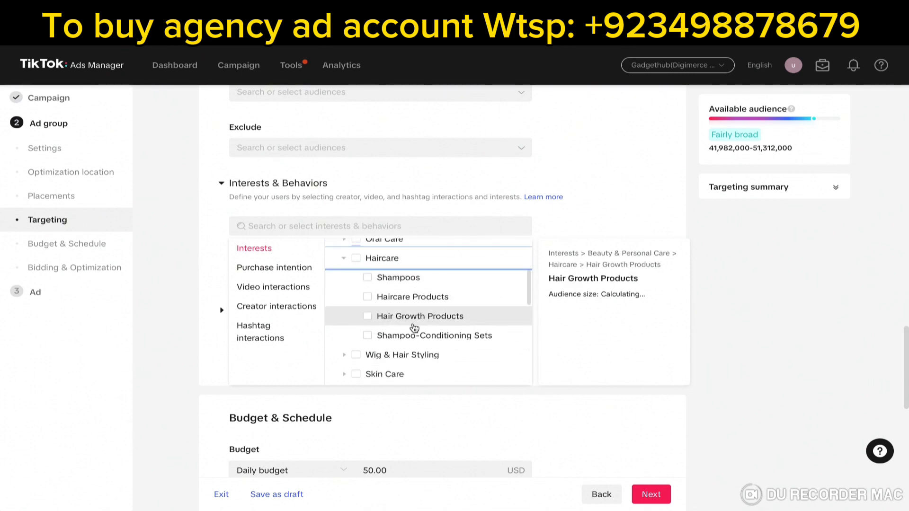
pyautogui.click(368, 317)
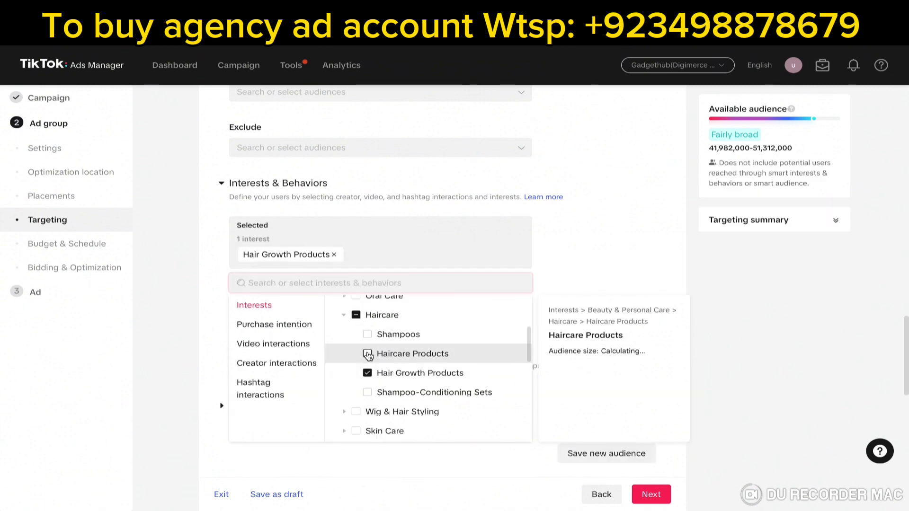
pyautogui.click(368, 355)
pyautogui.click(736, 311)
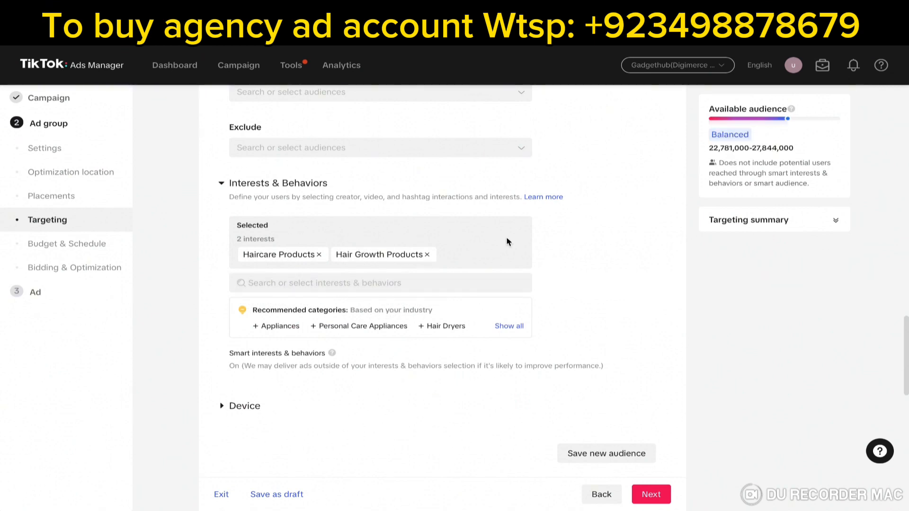
# Set the ad group's daily budget to 20 USD
pyautogui.scroll(-2, 583, 266)
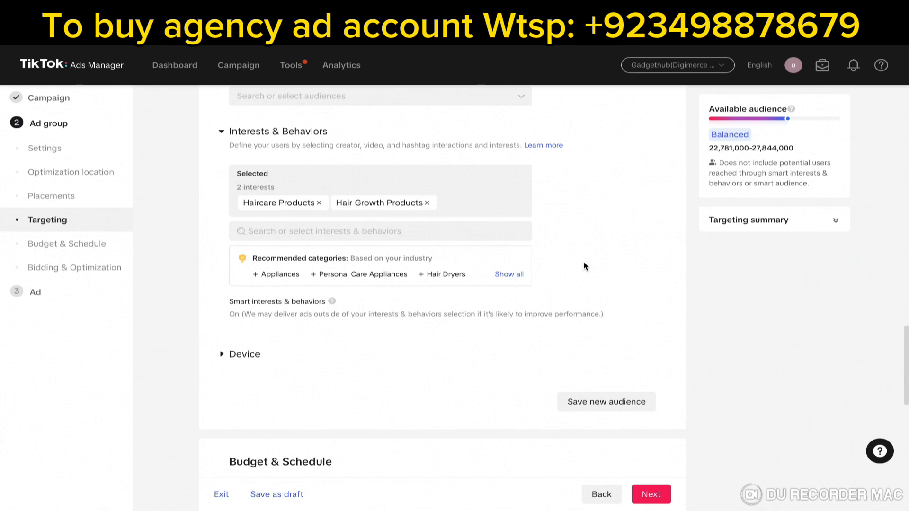
pyautogui.scroll(-10, 583, 262)
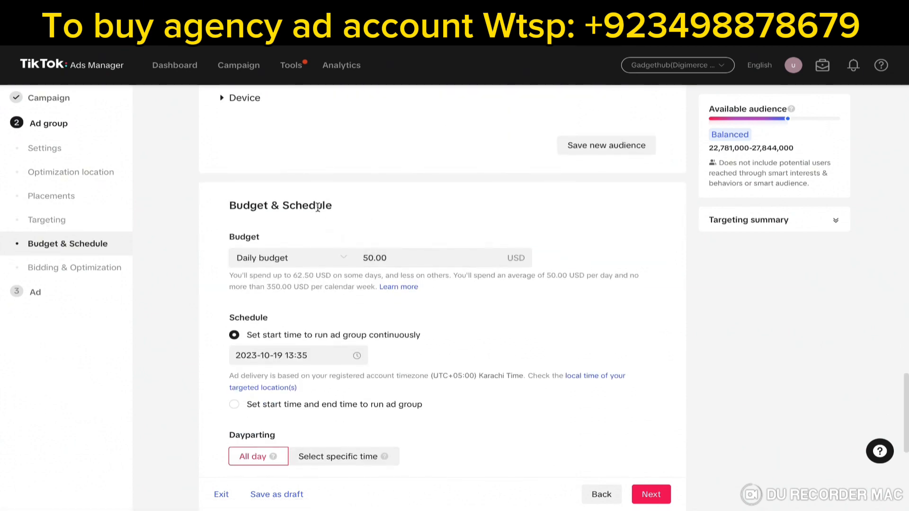
pyautogui.click(399, 261)
pyautogui.moveTo(387, 258); pyautogui.dragTo(372, 252)
pyautogui.press('BackSpace')
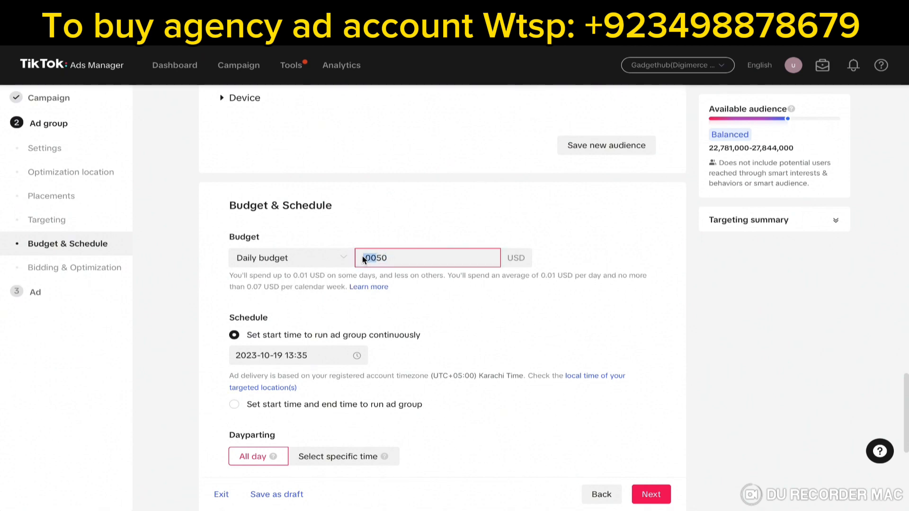
pyautogui.press('BackSpace')
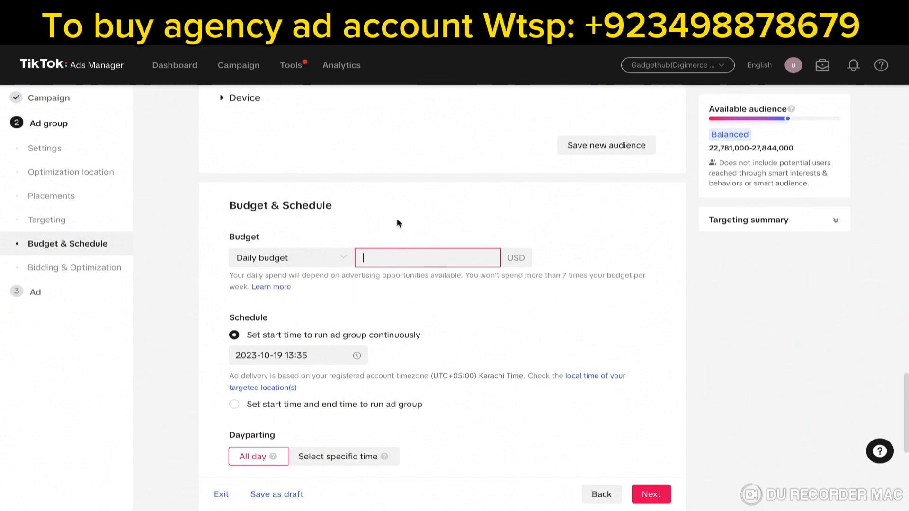
pyautogui.write('50')
pyautogui.moveTo(398, 258); pyautogui.dragTo(373, 258)
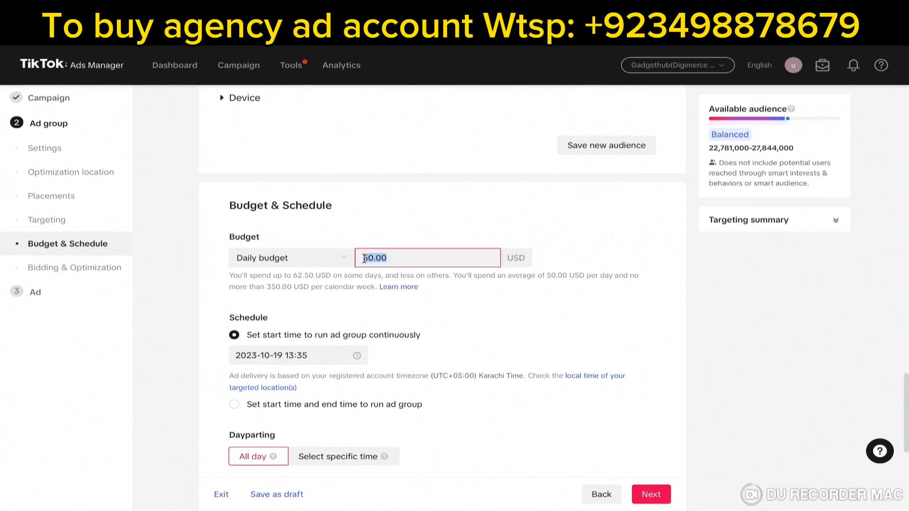
pyautogui.write('20')
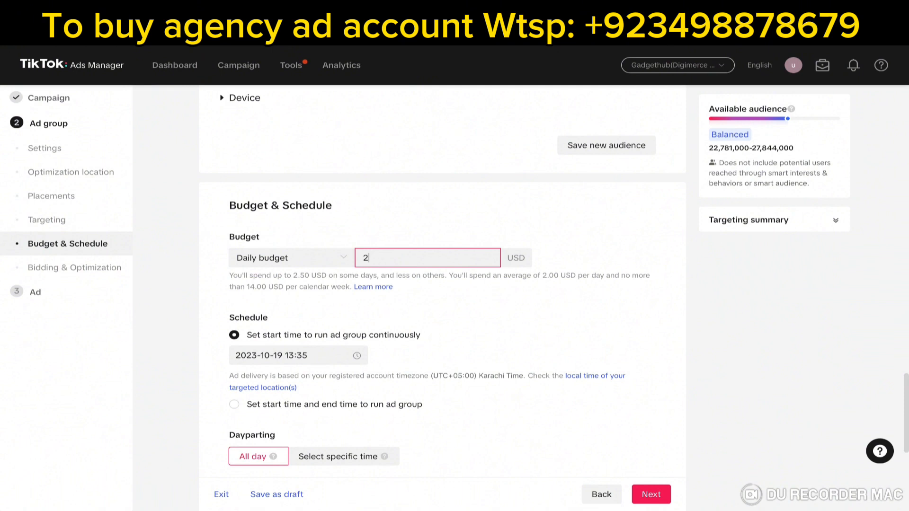
pyautogui.click(457, 194)
# Choose Conversion as the optimization goal under Bidding & Optimization and continue to the ad setup
pyautogui.scroll(-3, 458, 189)
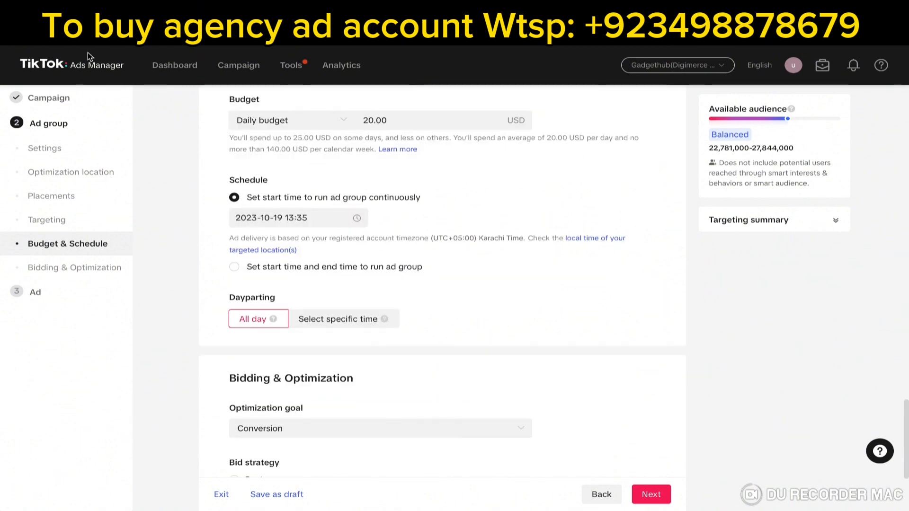
pyautogui.scroll(-3, 371, 235)
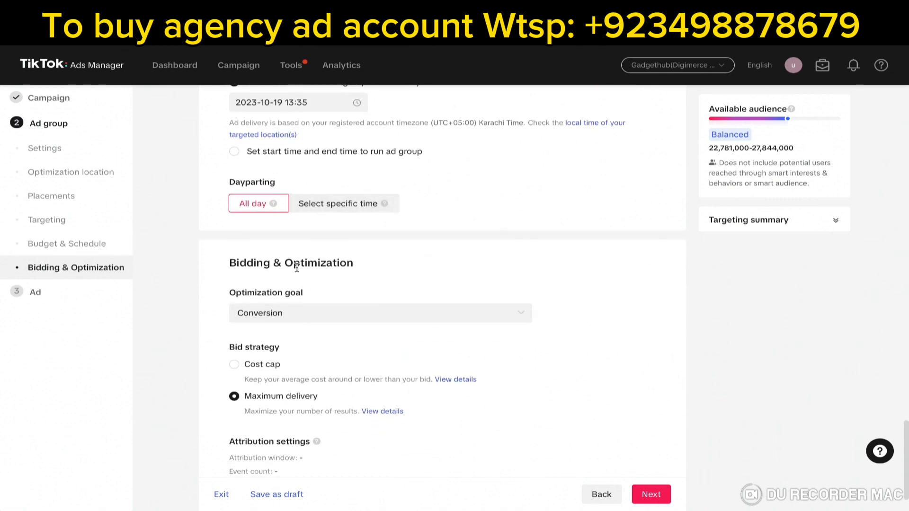
pyautogui.scroll(-2, 341, 296)
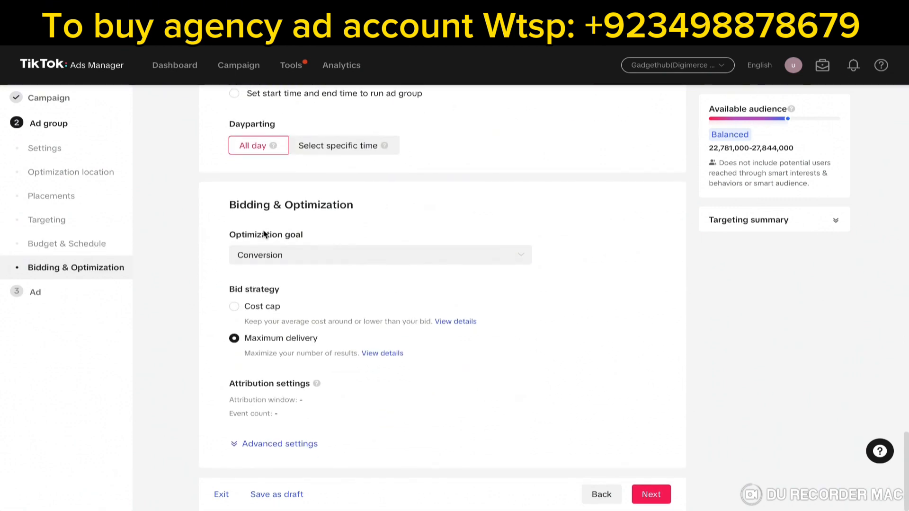
pyautogui.click(326, 251)
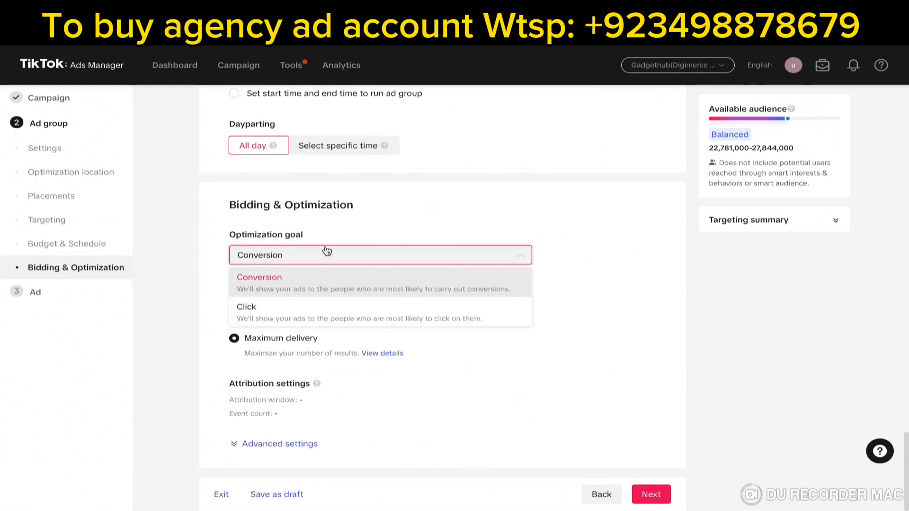
pyautogui.click(286, 289)
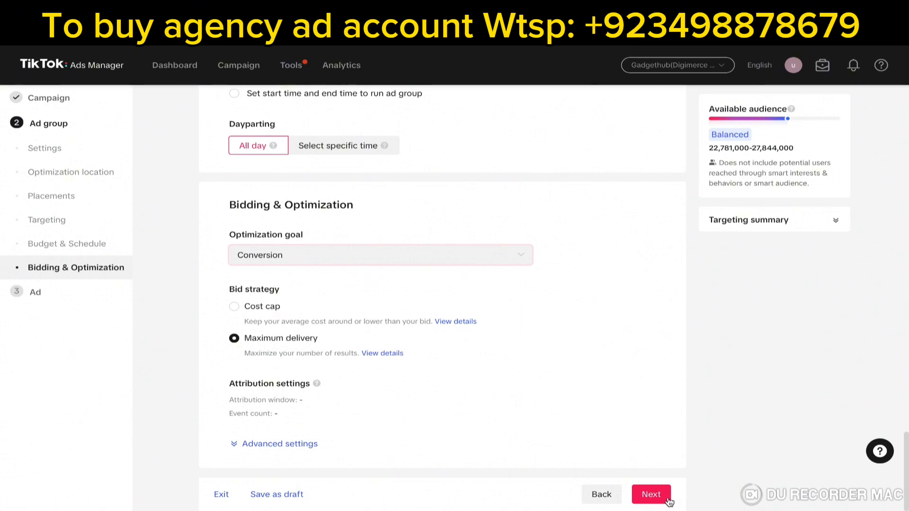
pyautogui.click(652, 494)
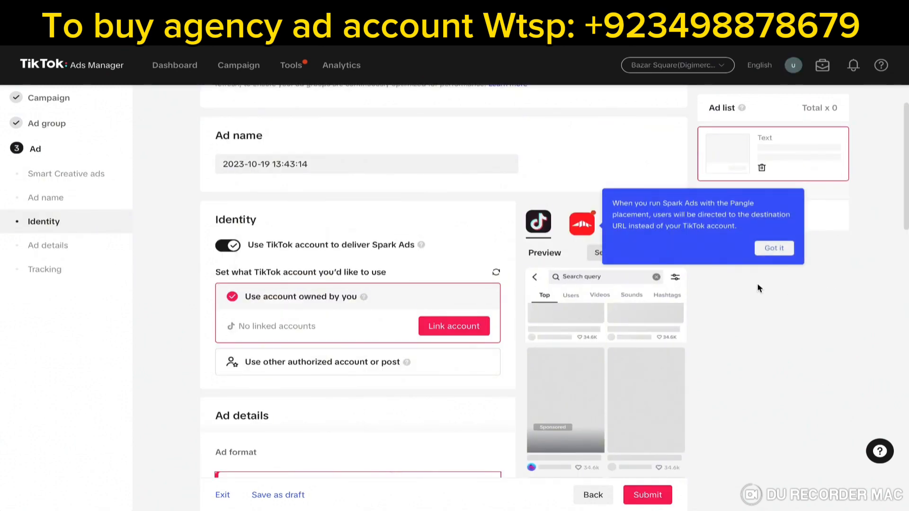
# Dismiss the Spark Ads placement tip and review the ad's identity and ad details settings
pyautogui.click(775, 256)
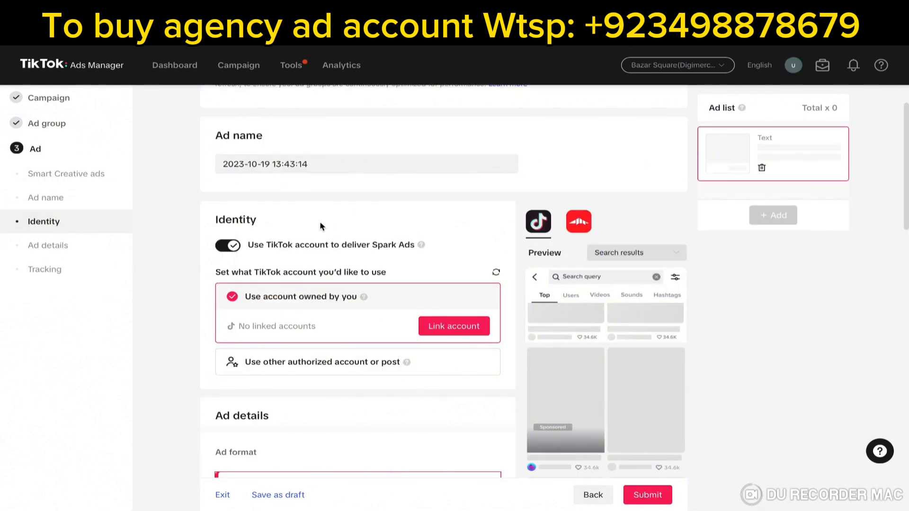
pyautogui.scroll(-2, 320, 221)
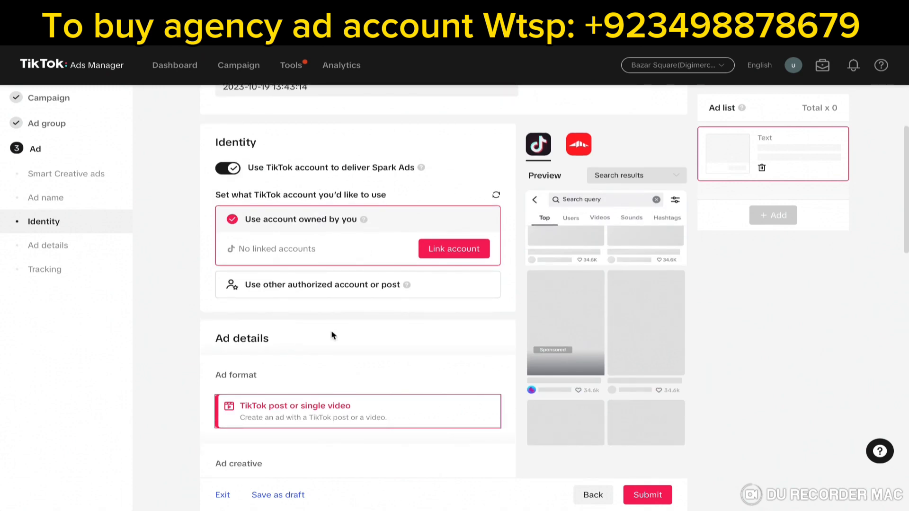
pyautogui.scroll(-5, 331, 335)
pyautogui.scroll(4, 331, 335)
pyautogui.scroll(2, 332, 335)
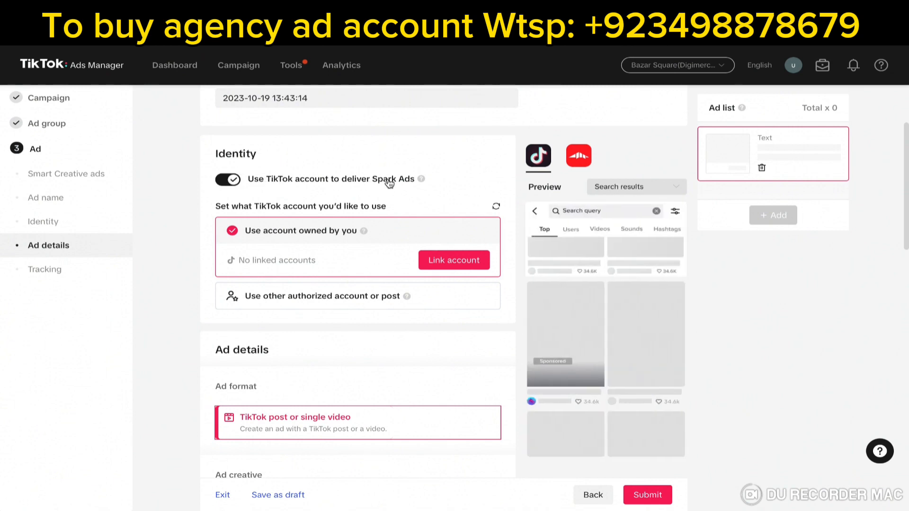
# Set the Spark Ads identity to use another authorized account or post
pyautogui.moveTo(363, 231)
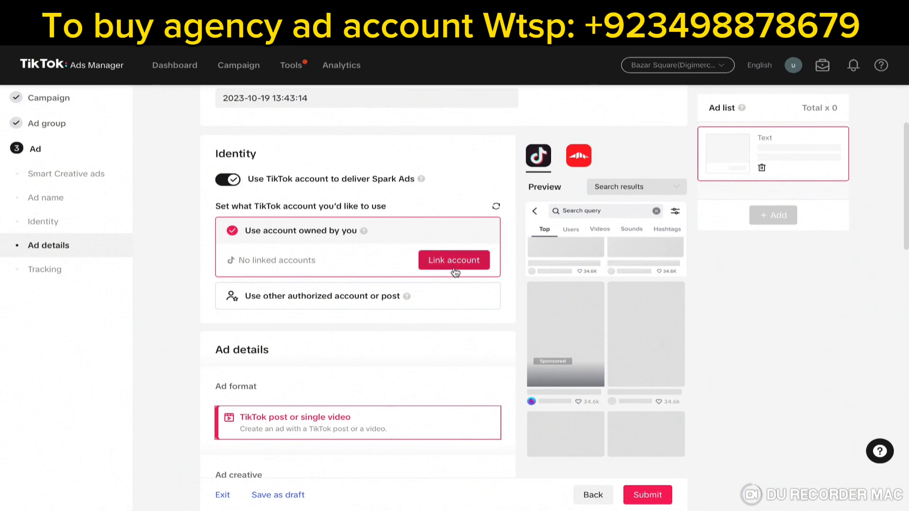
pyautogui.scroll(-3, 365, 376)
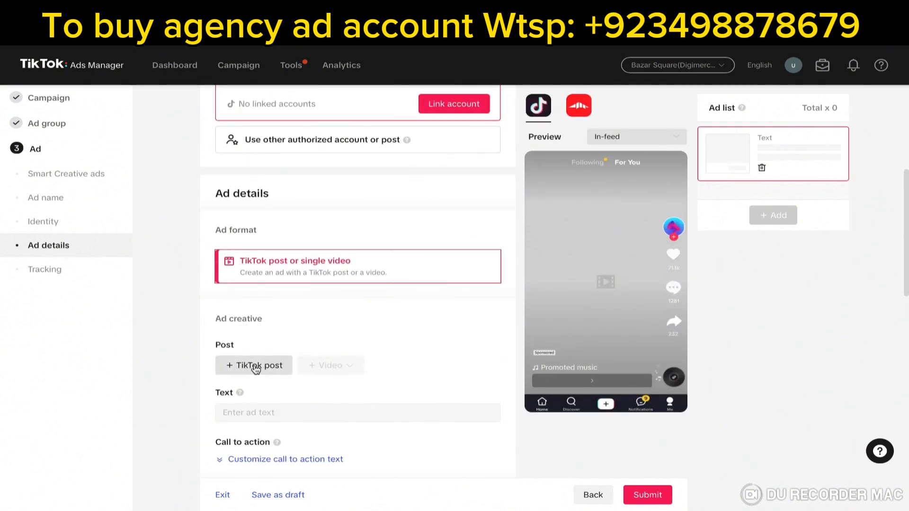
pyautogui.scroll(2, 321, 306)
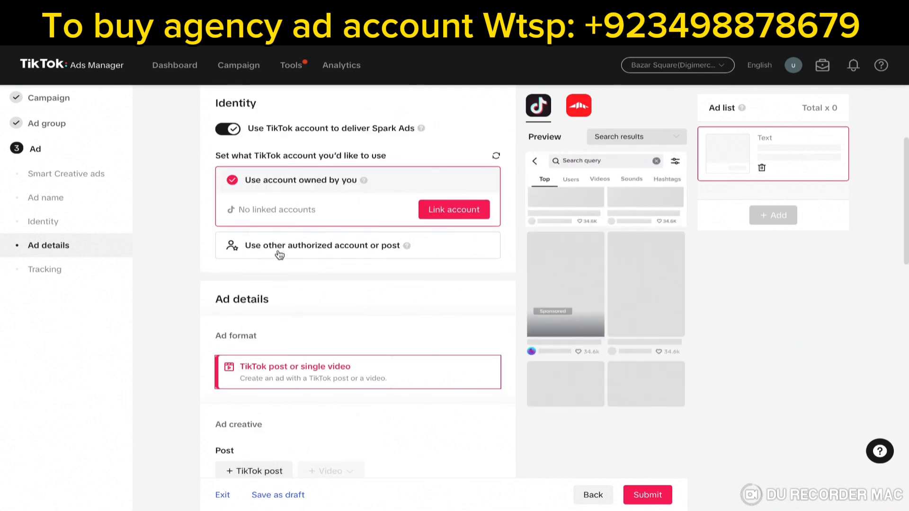
pyautogui.click(299, 247)
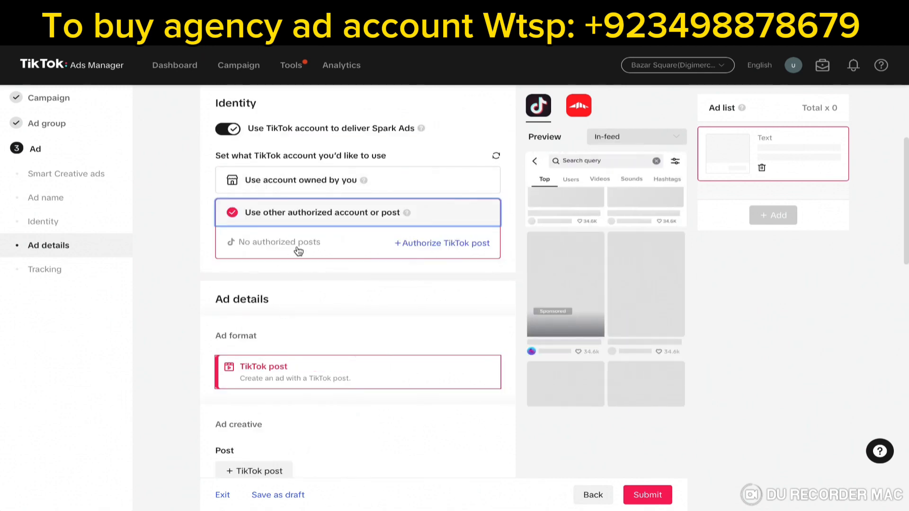
# Examine the video code dialog for authorizing a TikTok post and close it without entering a code
pyautogui.click(464, 250)
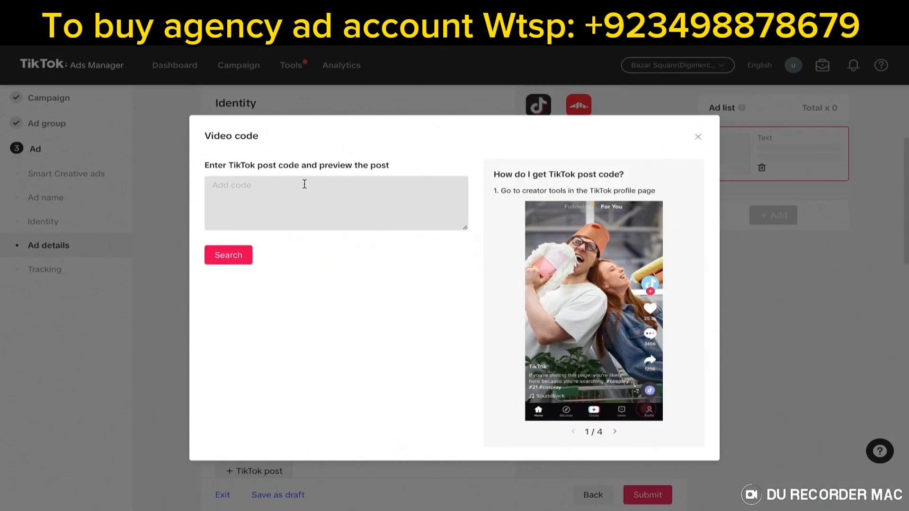
pyautogui.click(304, 184)
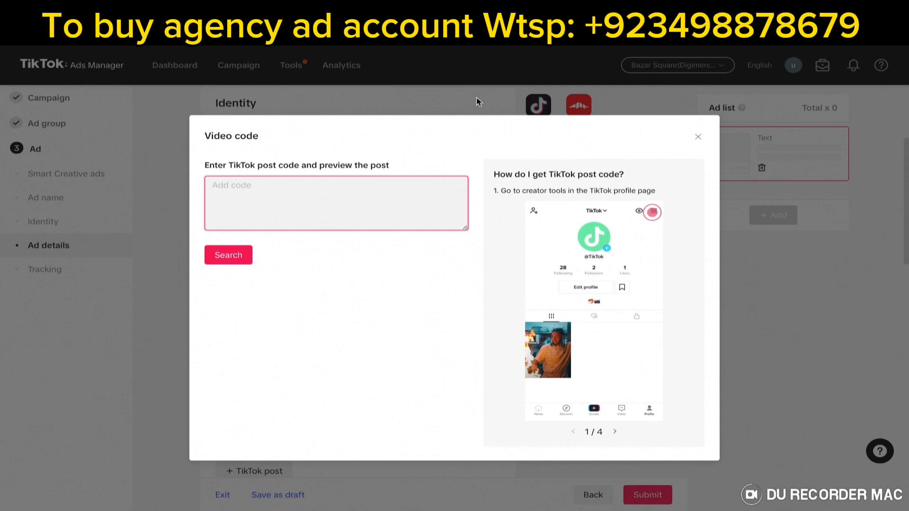
pyautogui.click(697, 138)
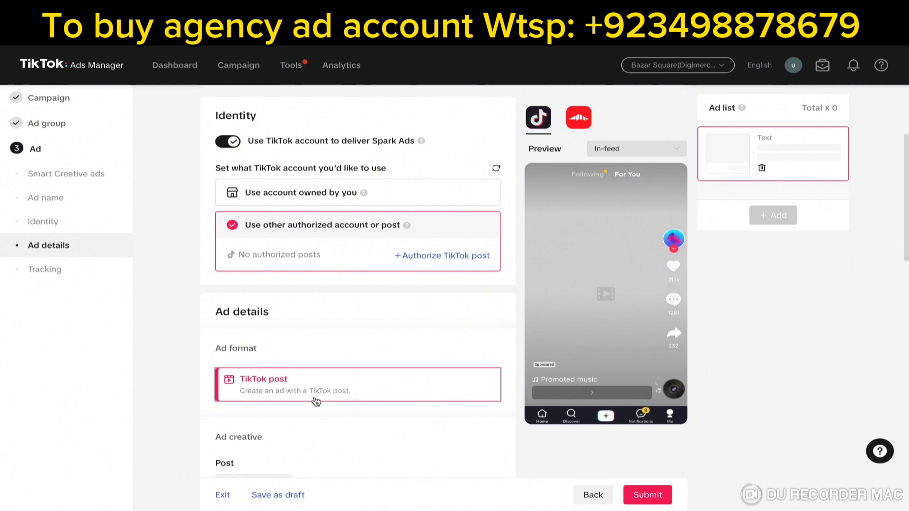
# Review the ad's creative, text, call to action, interactive add-ons and website destination settings, including the suggested URL, without filling them in
pyautogui.scroll(-5, 363, 333)
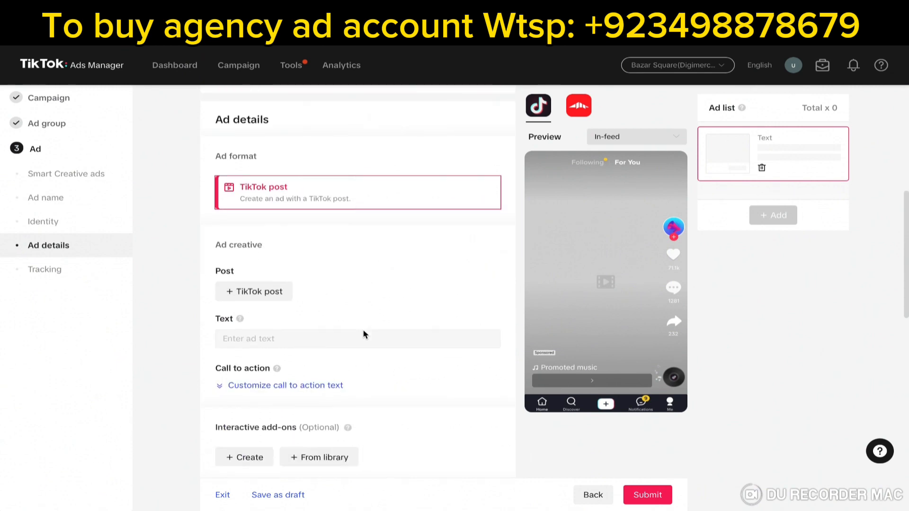
pyautogui.scroll(-1, 363, 333)
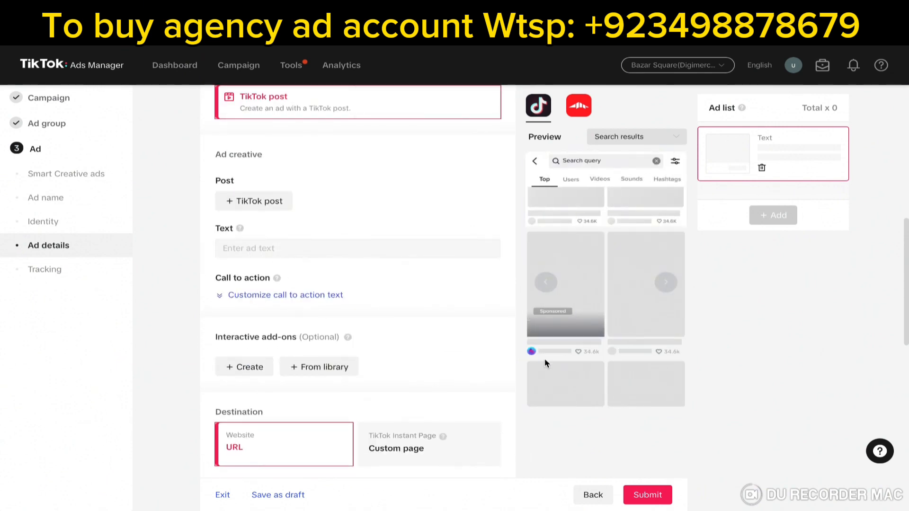
pyautogui.scroll(-3, 434, 342)
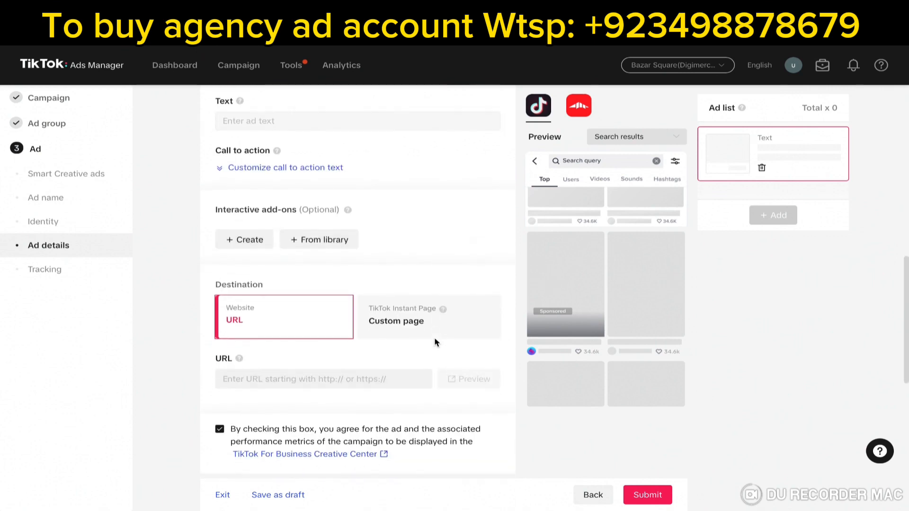
pyautogui.scroll(-2, 434, 342)
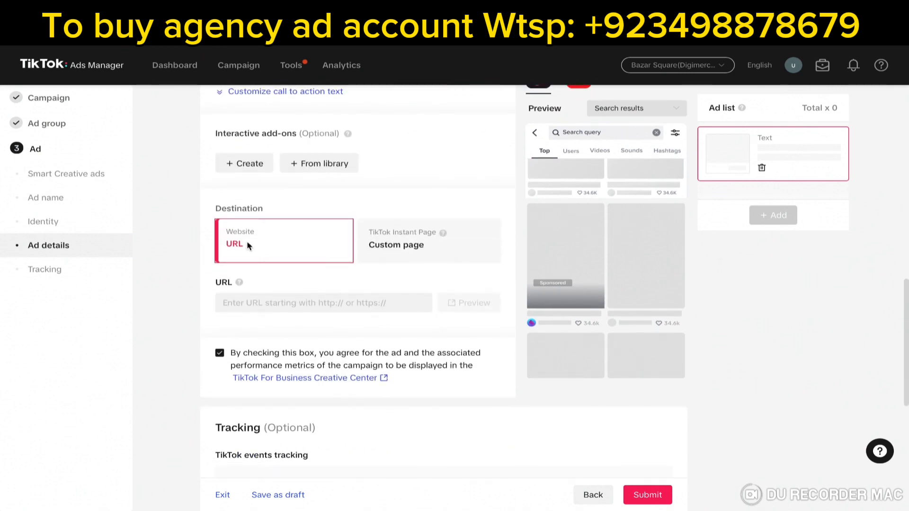
pyautogui.click(310, 308)
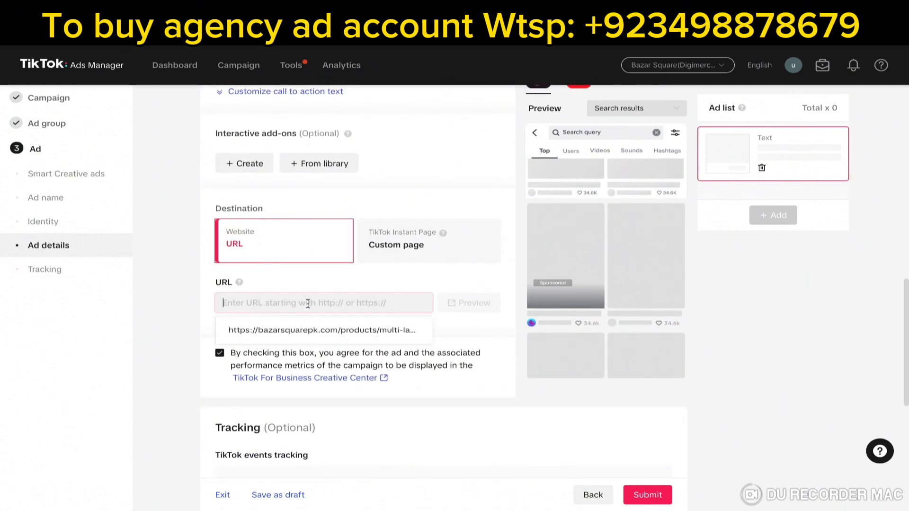
pyautogui.click(310, 272)
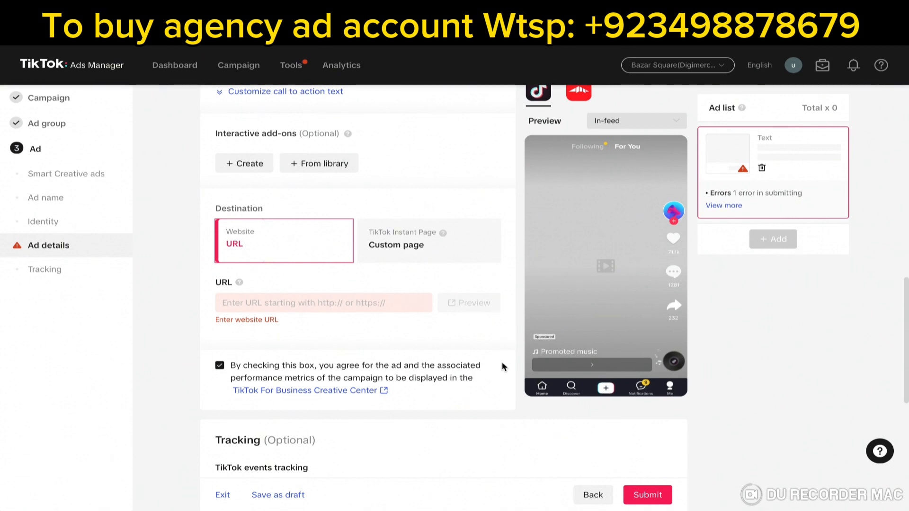
pyautogui.scroll(15, 503, 367)
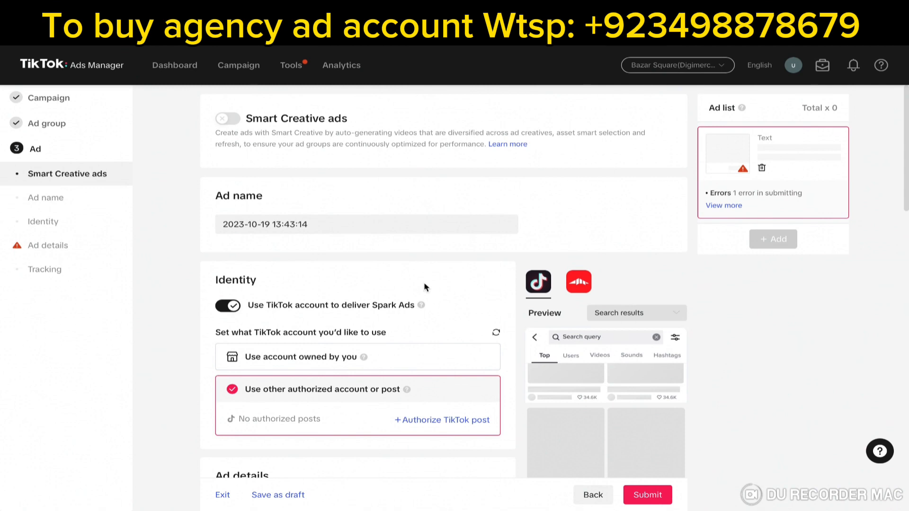